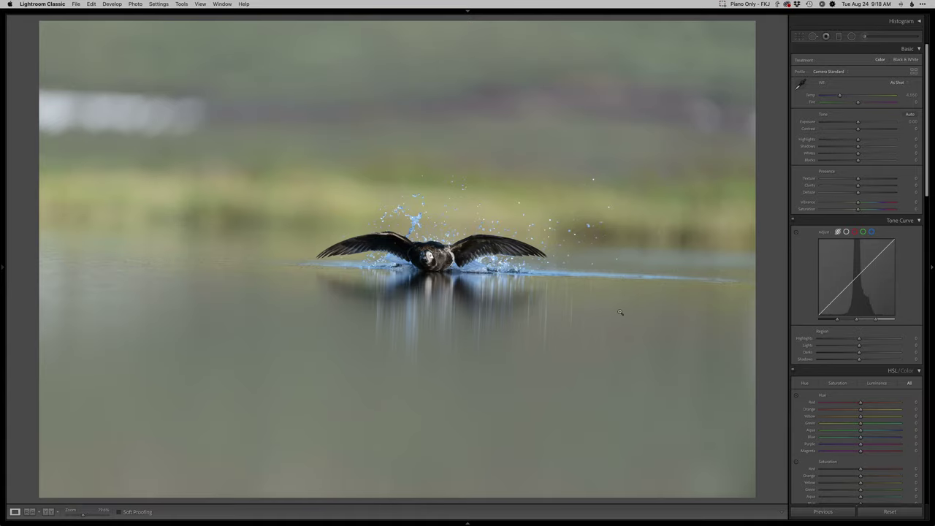
- Straighten the photo to about −2.64° along the waterline and tighten the crop around the bird
key("r")
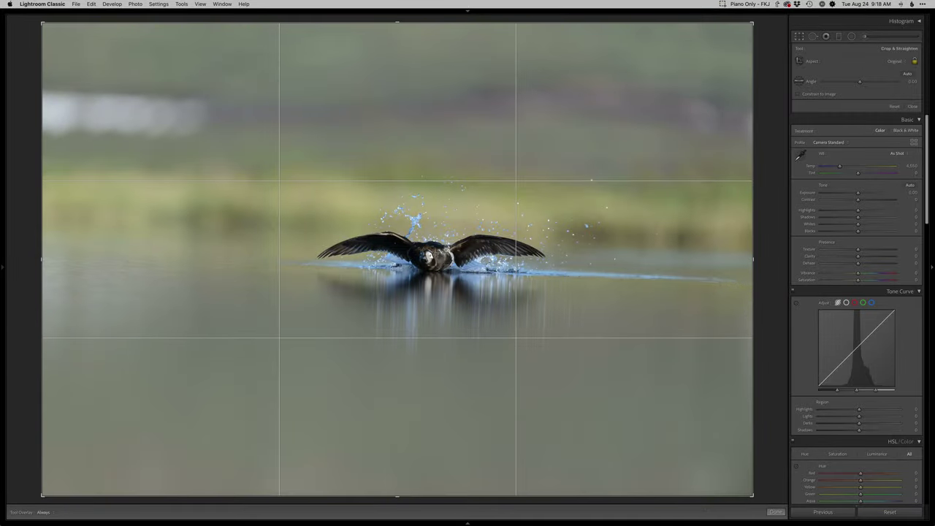
left_click_drag(736, 285, 85, 252)
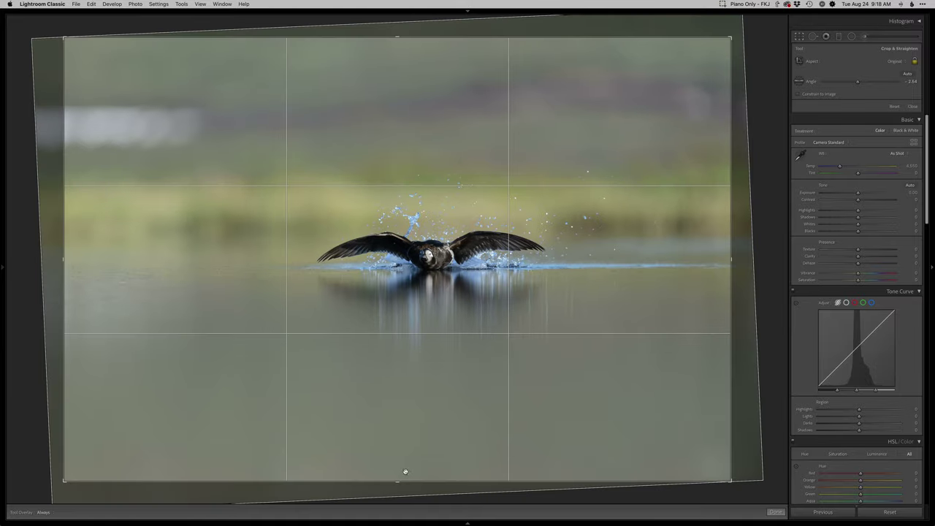
left_click_drag(408, 480, 418, 458)
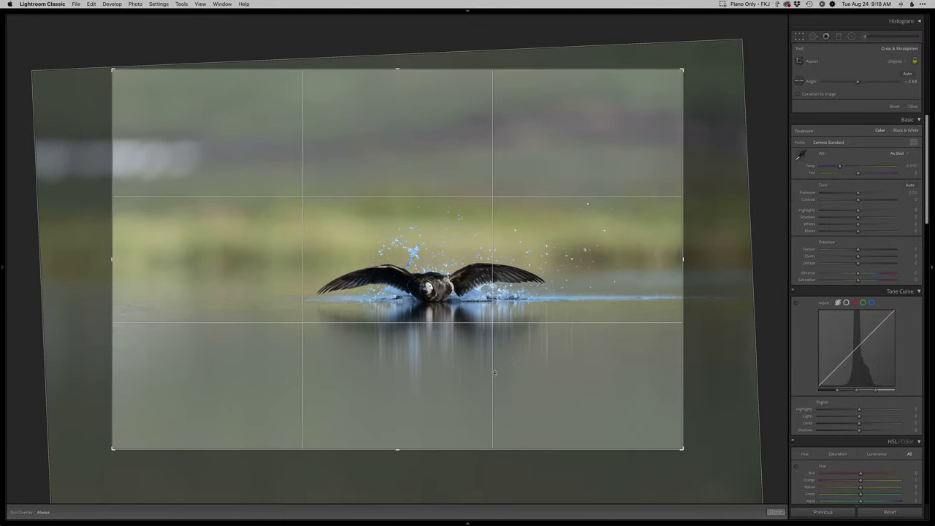
- Reposition the photo within the crop, trying the bird near the upper third and settling the waterline on the lower third
left_click_drag(497, 368, 467, 379)
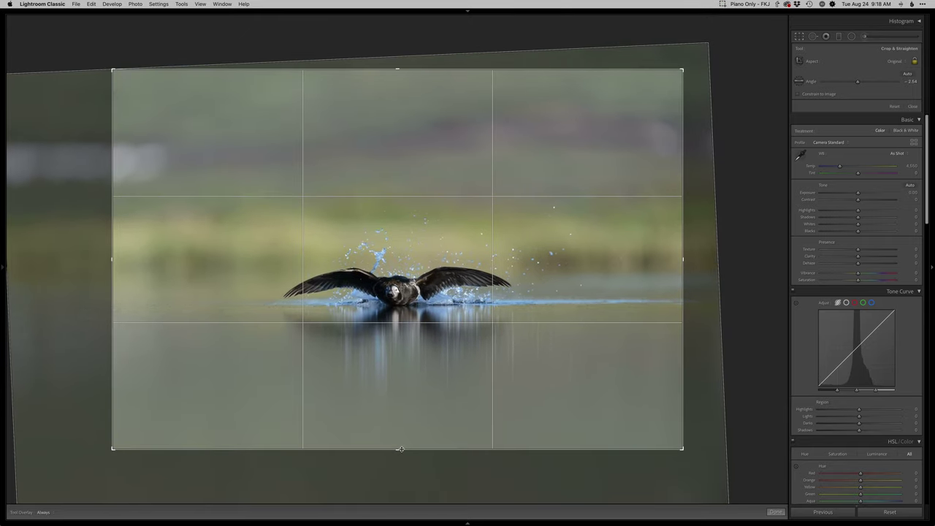
left_click_drag(402, 446, 424, 325)
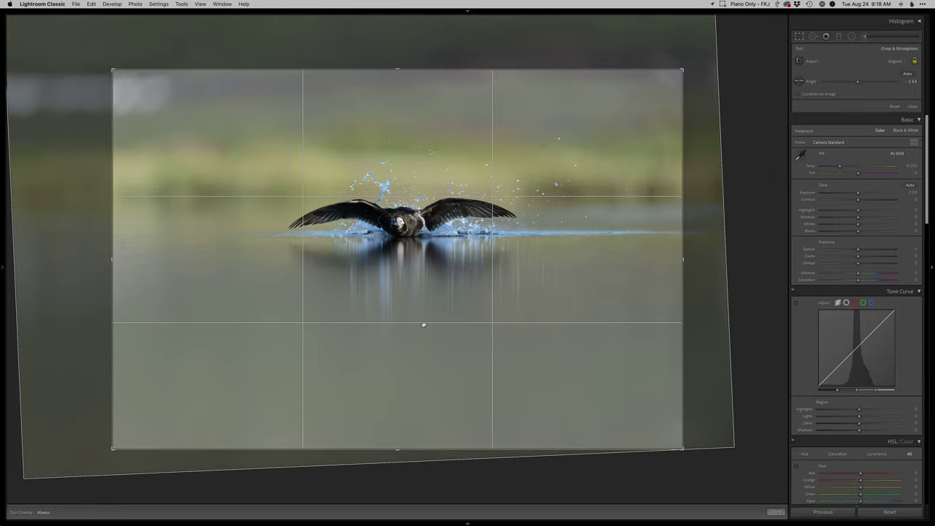
key("Return")
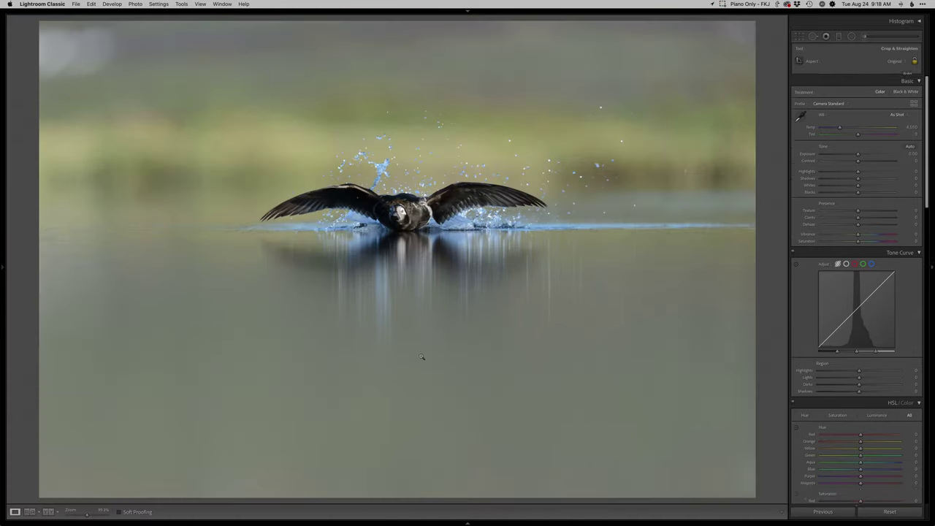
key("r")
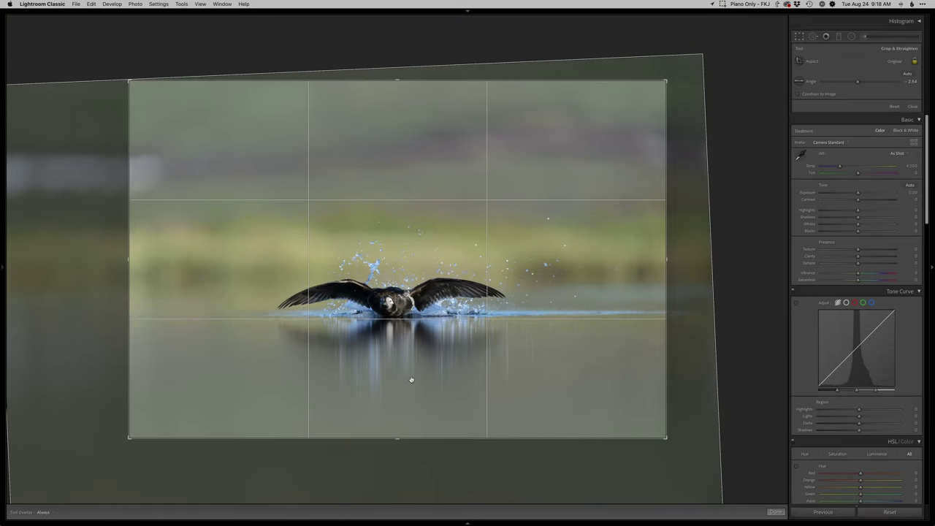
key("r")
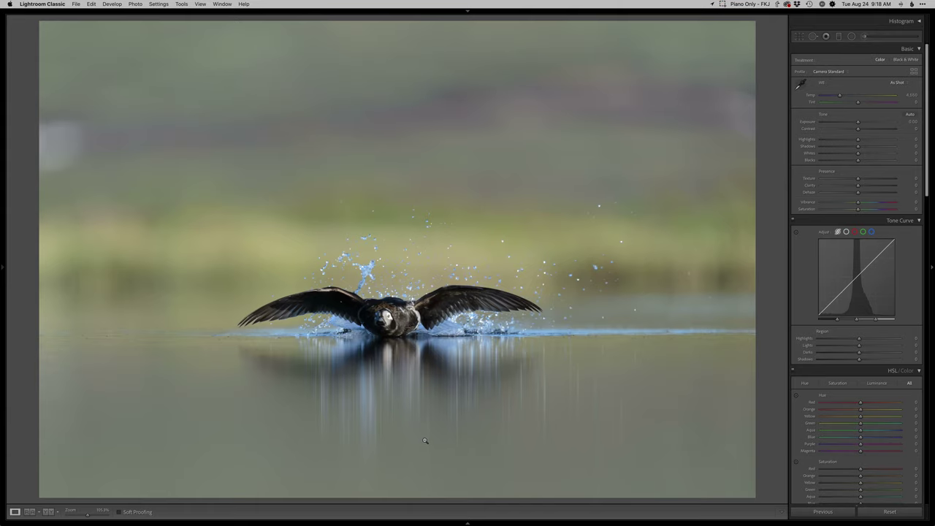
- Refine the straightening along the waterline to about −2.70° and apply the crop
key("r")
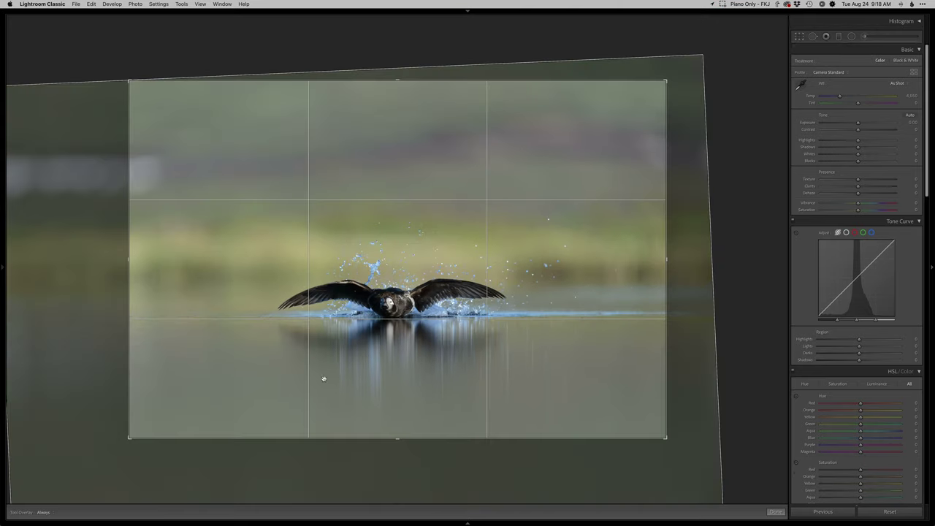
left_click_drag(164, 318, 706, 317)
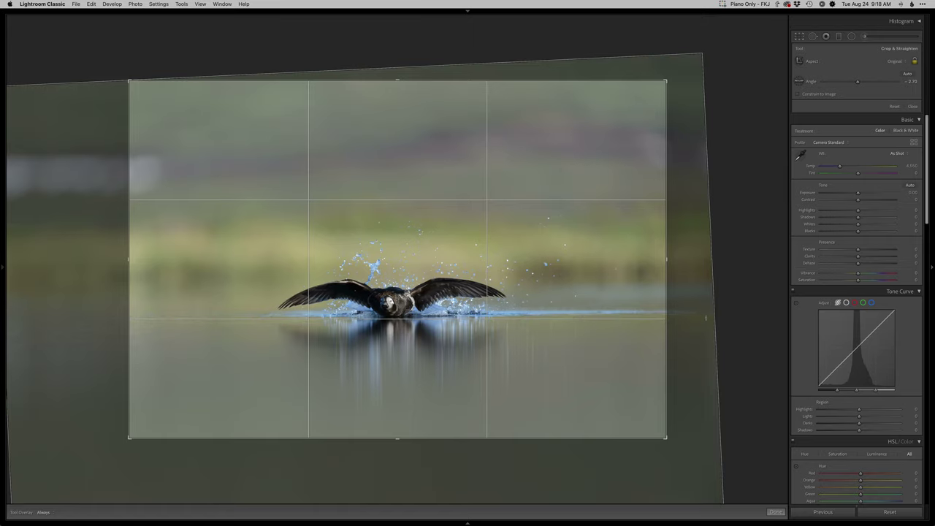
key("r")
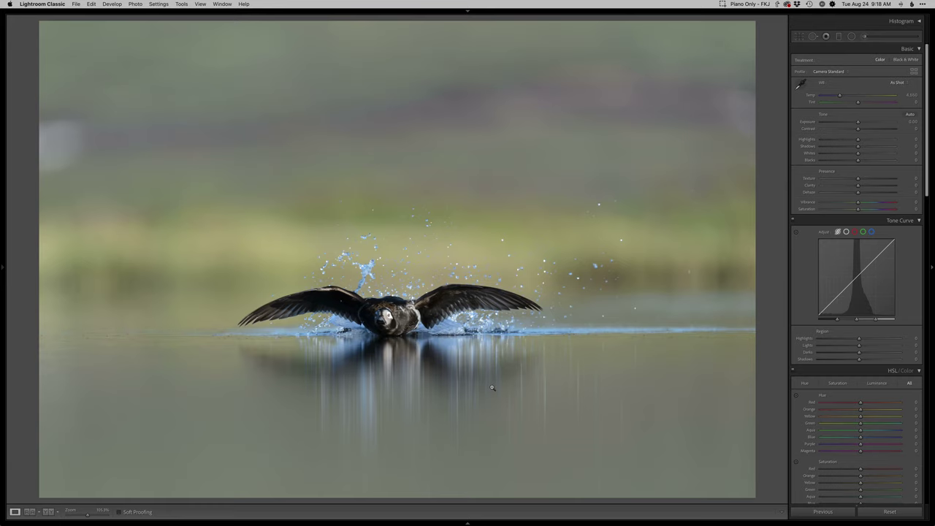
- Shift the photo within the crop so the bird sits slightly right of the frame's centre
key("r")
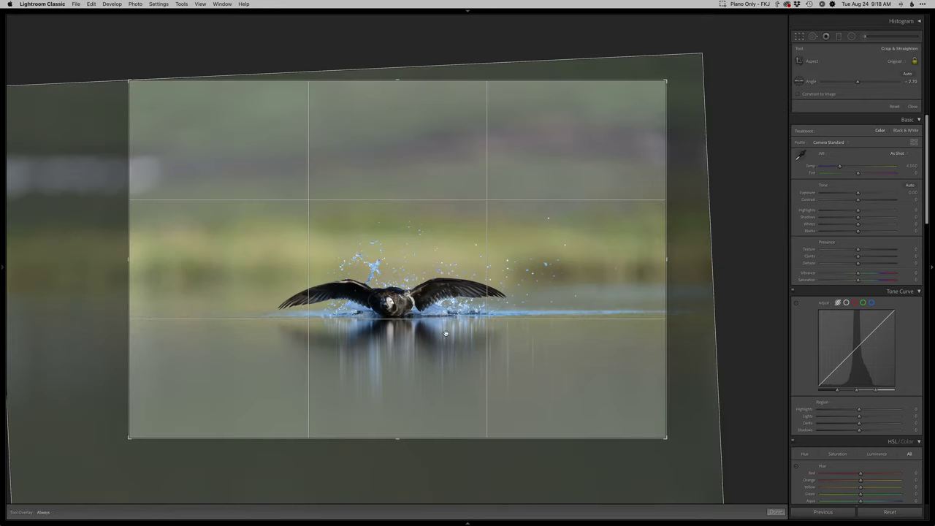
left_click_drag(446, 334, 497, 338)
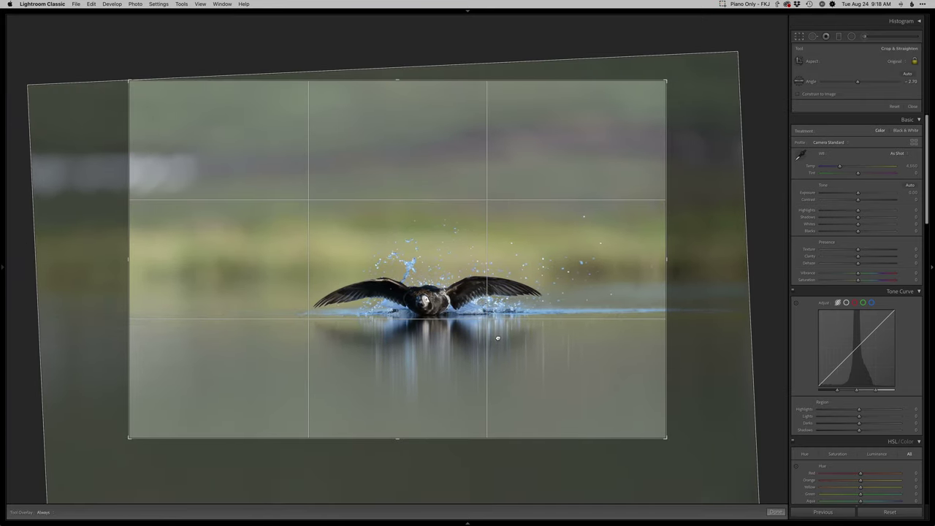
key("r")
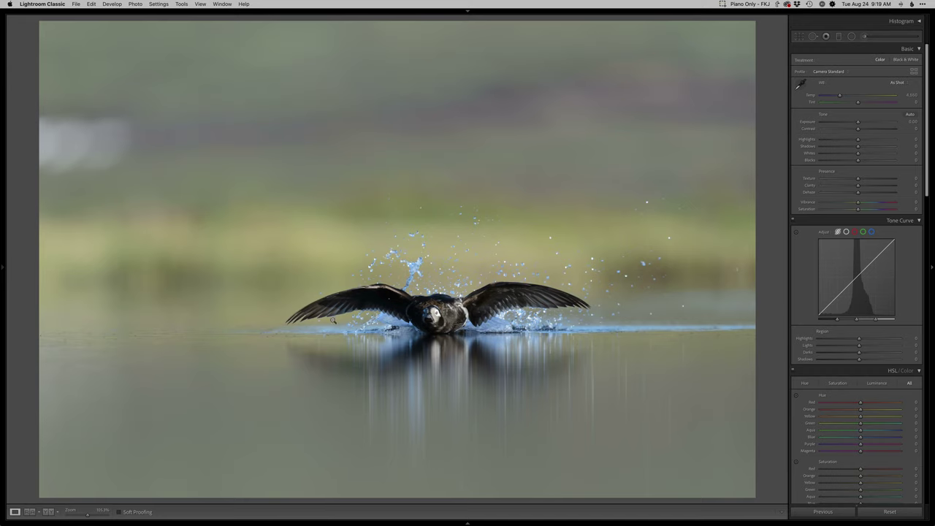
key("r")
left_click_drag(487, 358, 480, 360)
key("r")
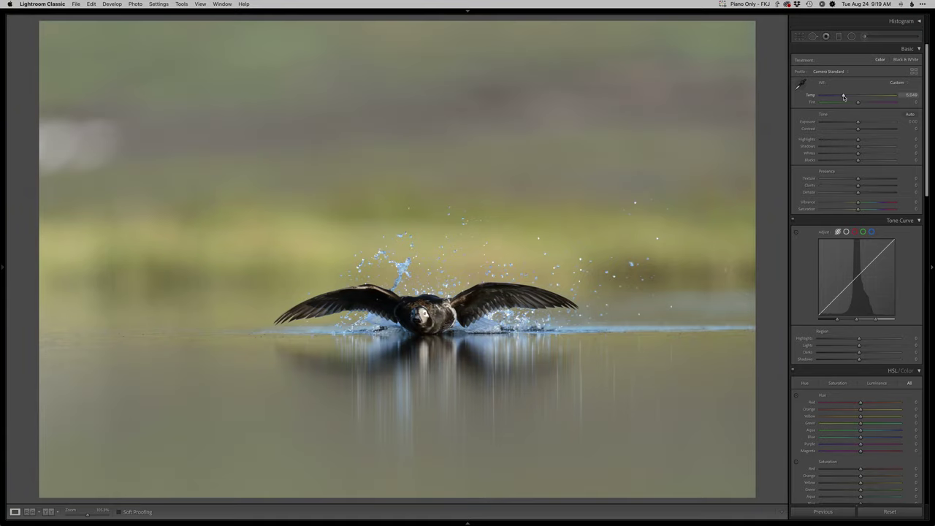
- Warm Temp to 5,030 with a slightly greener Tint, and set Exposure to +0.10, Highlights −80, Shadows +70 and Blacks −30
left_click_drag(859, 102, 856, 103)
key("equal")
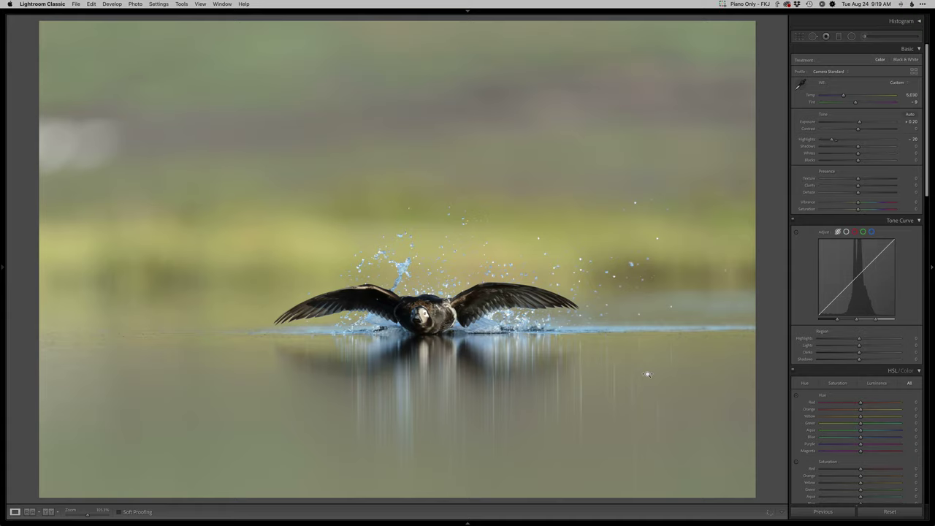
key("minus")
key("equal")
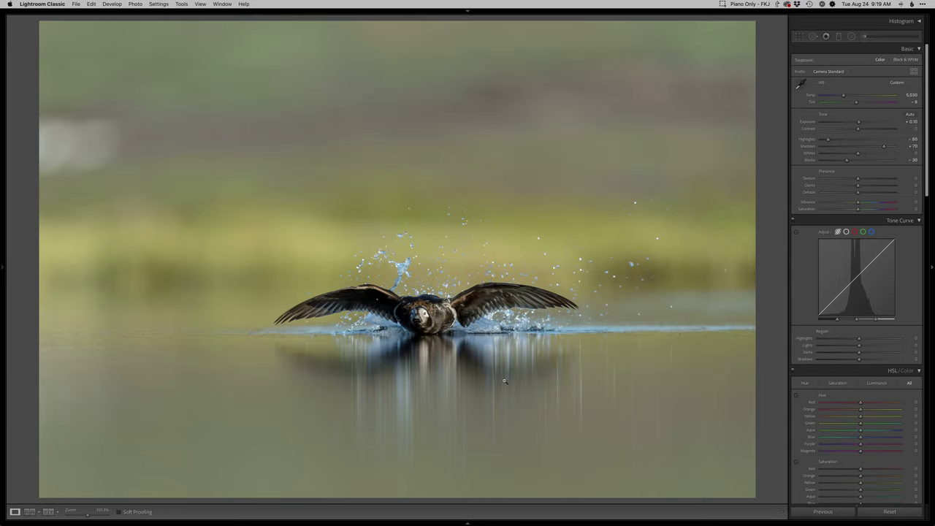
- Draw a wide, flat radial filter centred on the bird and extending past both sides of the frame
key("m")
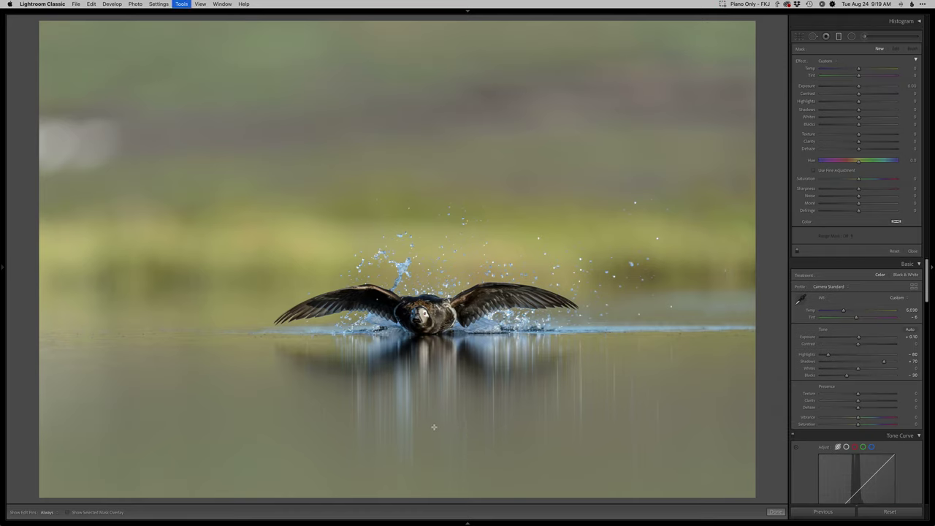
key("shift+m")
left_click_drag(424, 305, 785, 391)
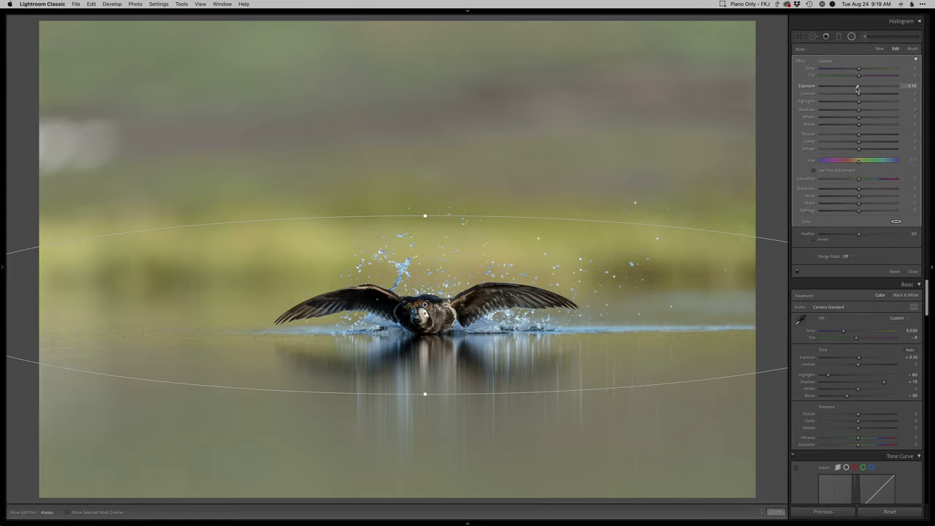
- Set the radial filter's Exposure to about −0.28 with a slightly warmer Temp and greener Tint to darken the surroundings
left_click_drag(858, 88, 856, 88)
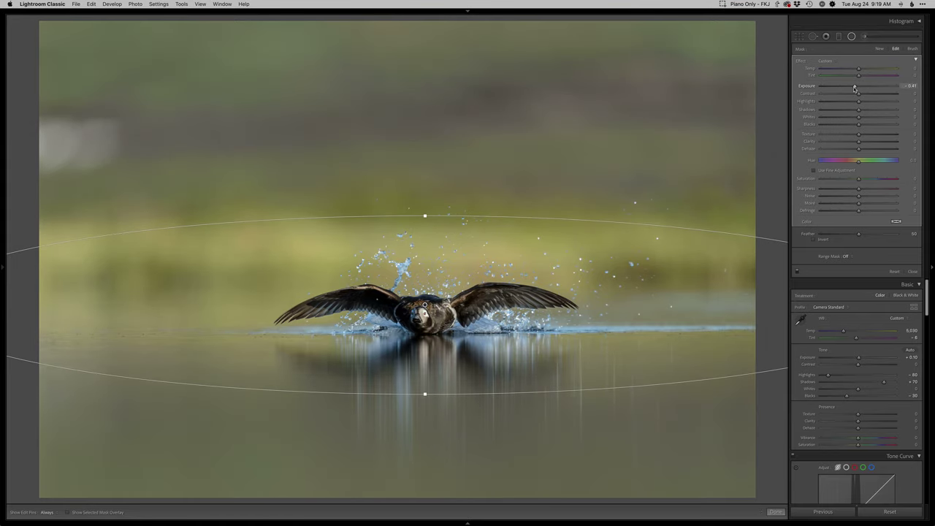
left_click_drag(858, 70, 858, 77)
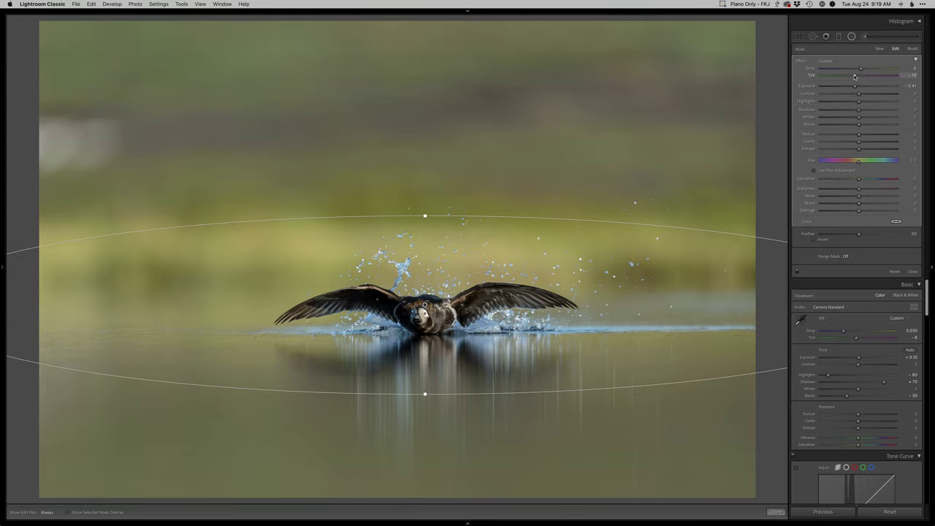
left_click_drag(855, 77, 855, 87)
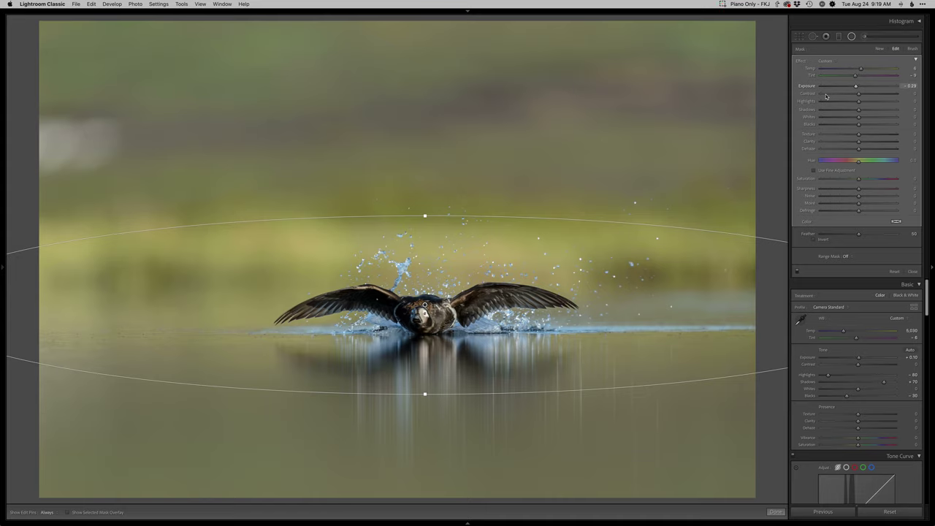
key("shift+m")
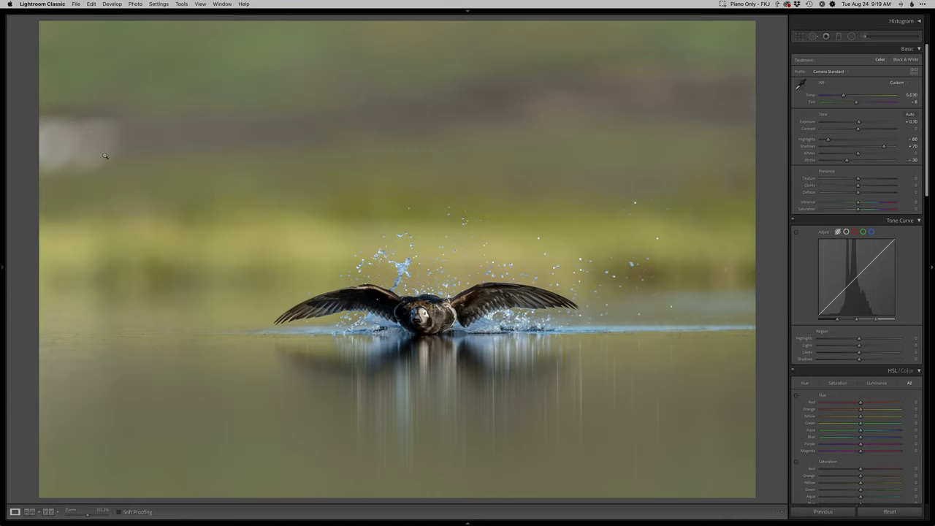
- Open the photo in Photoshop in full-screen view and add a new layer named Retouch
key("super+e")
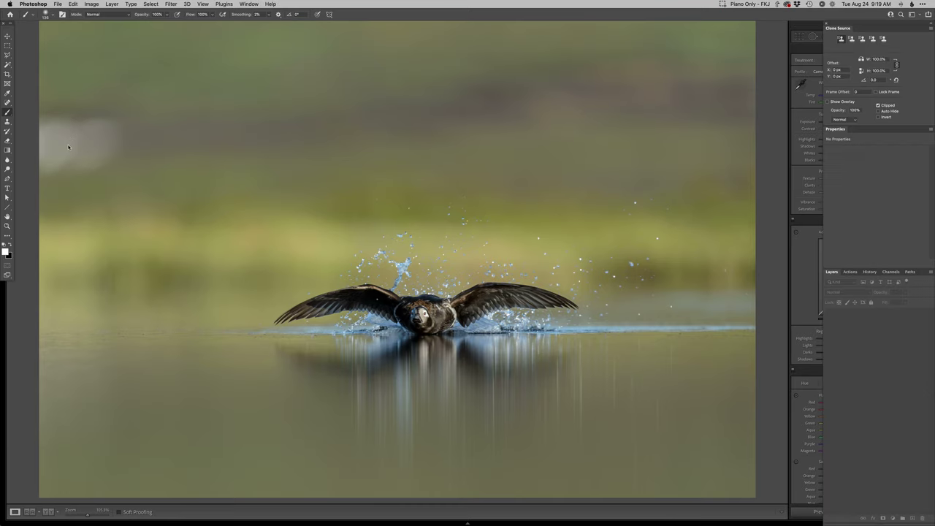
key("f")
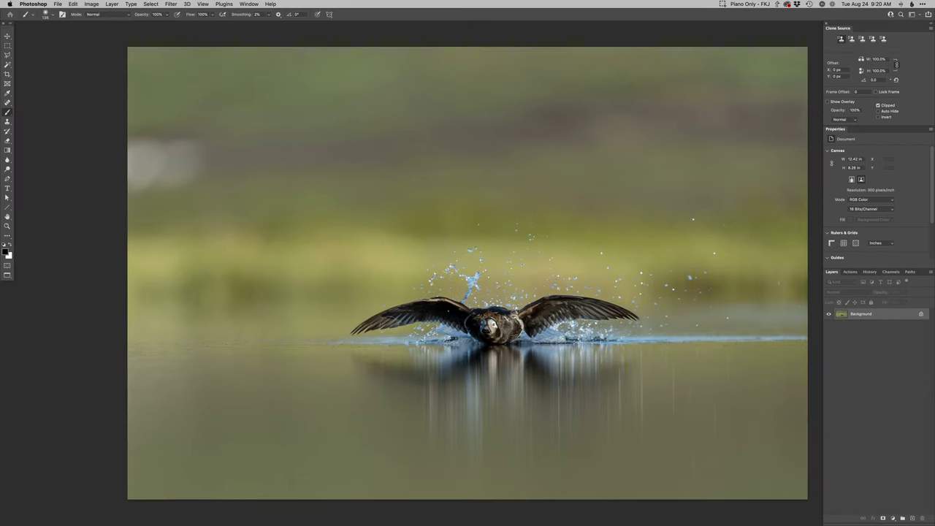
key("F2")
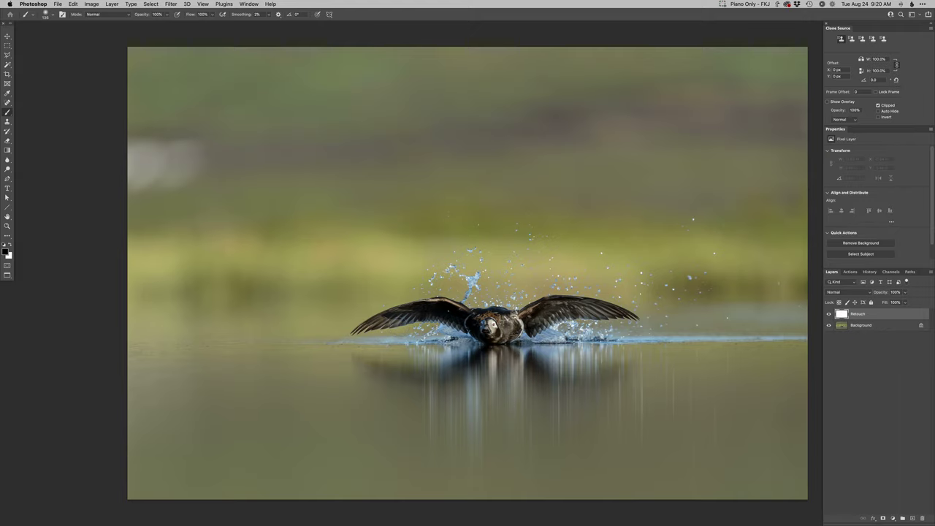
- Clone out the bright patch in the upper-left background on the Retouch layer using the Clone Stamp
key("s")
left_click_drag(288, 289, 342, 360)
mouse_move(274, 240)
left_mouse_down()
mouse_move(209, 246)
mouse_move(252, 232)
mouse_move(215, 235)
mouse_move(211, 213)
left_mouse_up()
left_click(294, 228, "alt")
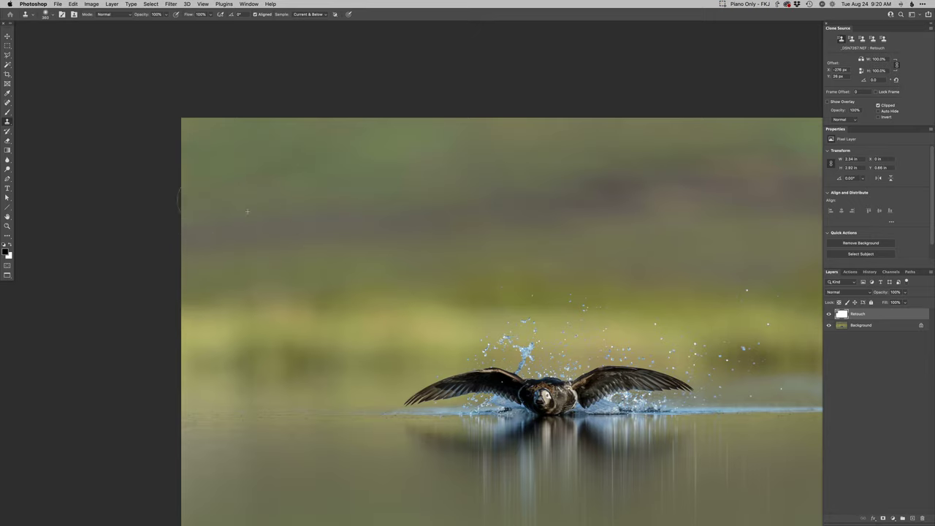
left_click_drag(401, 268, 266, 202)
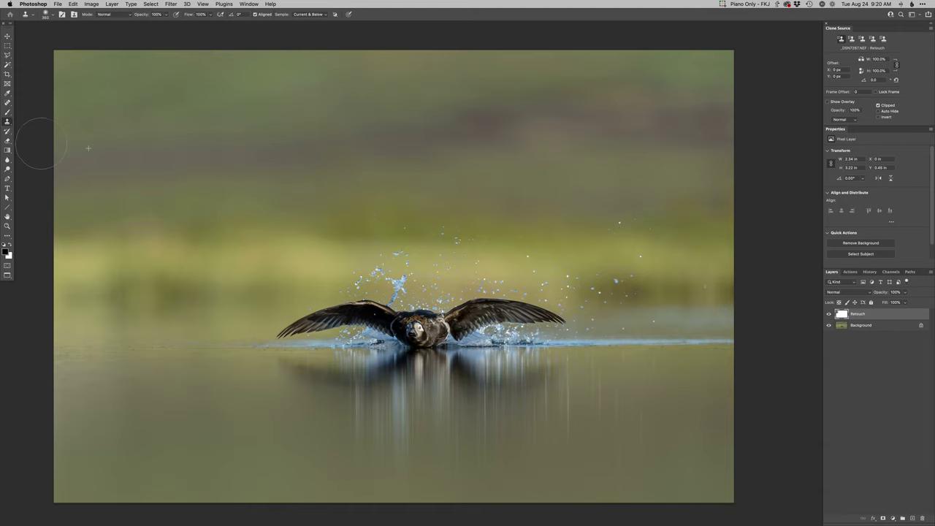
left_click_drag(297, 257, 347, 232)
left_click_drag(360, 296, 344, 338)
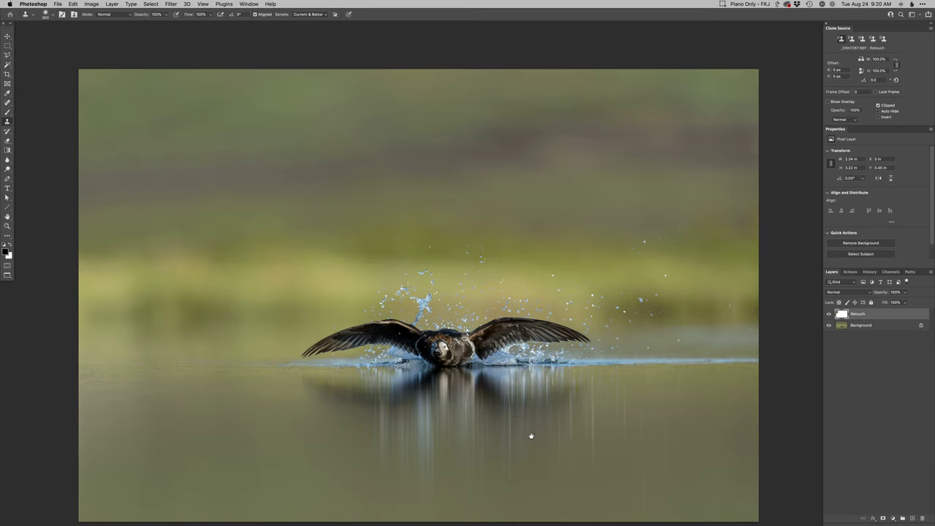
- Add a Hue/Saturation adjustment layer and lower the saturation of the Blues to about −64
left_click(429, 350, "super")
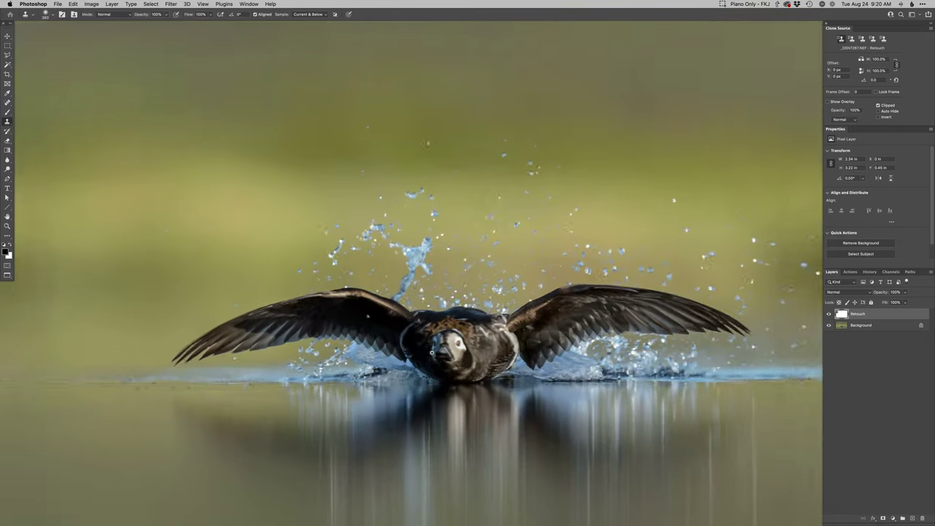
left_click(429, 349, "super")
key("super+u")
key("Return")
key("alt+6")
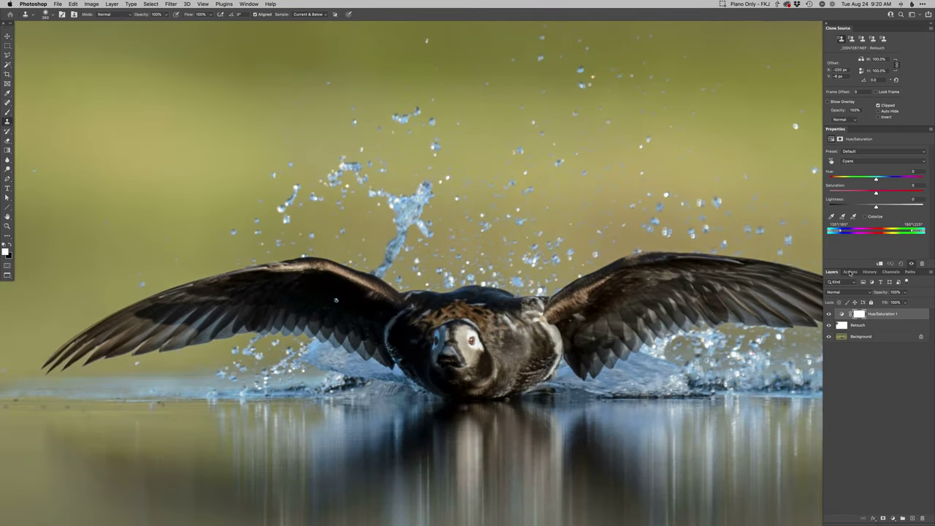
key("alt+7")
left_click_drag(849, 194, 845, 193)
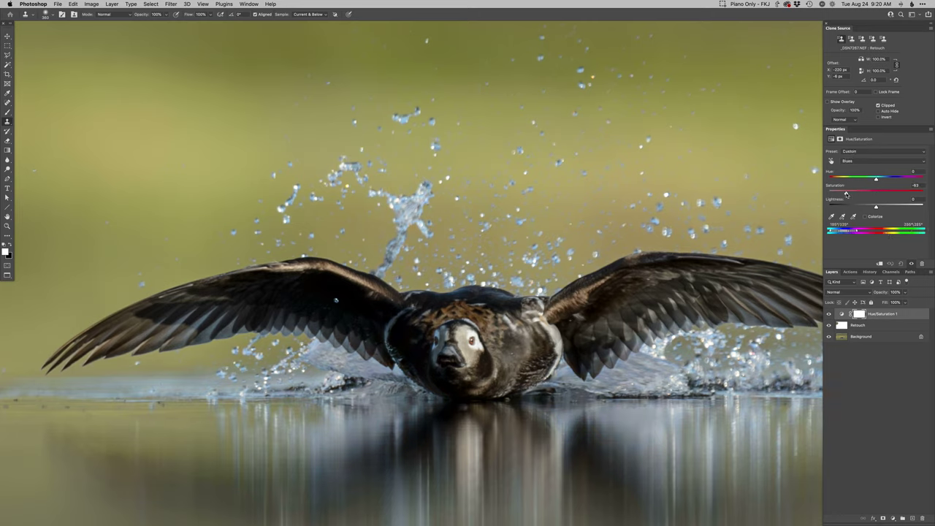
- Invert the Hue/Saturation mask, paint the desaturation onto the bird's face and neck in white, and compare before and after
key("super+i")
key("b")
right_click(402, 323)
left_click(415, 385)
left_click_drag(383, 364, 396, 363)
mouse_move(434, 330)
left_mouse_down()
mouse_move(433, 345)
mouse_move(436, 337)
mouse_move(404, 358)
left_mouse_up()
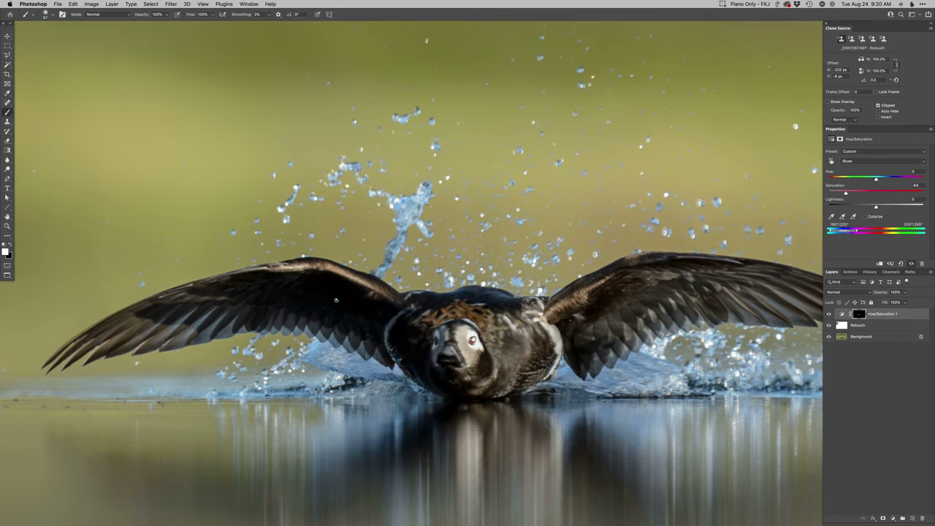
left_click(829, 314)
left_click(829, 313)
- Add a Curves adjustment layer that raises the Blue channel, and invert its mask
key("super+minus")
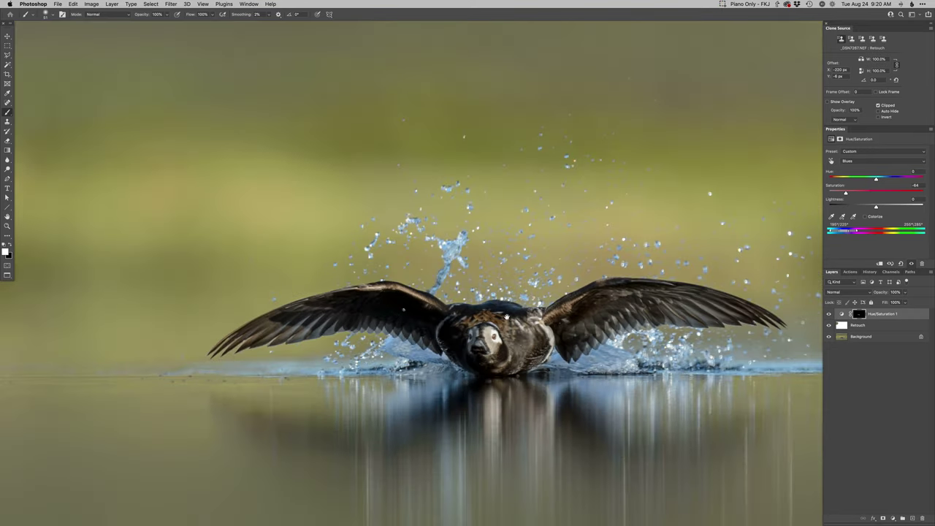
key("super+0")
key("super+m")
key("Return")
key("alt+5")
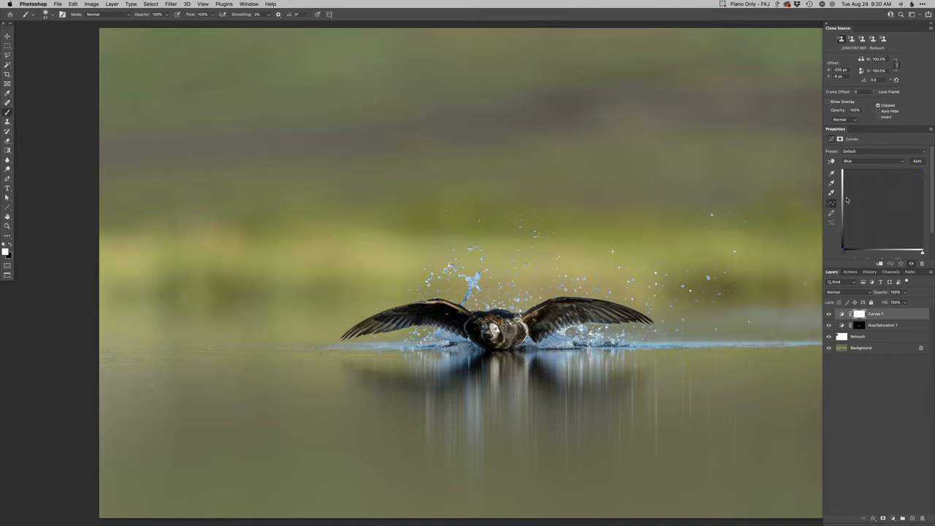
left_click(897, 191)
key("super+i")
- Select the blue water splash using Color Range with fuzziness 71, and paint the blue boost onto the splash in white
key("super+alt+shift+c")
left_click(476, 277)
left_click(476, 279)
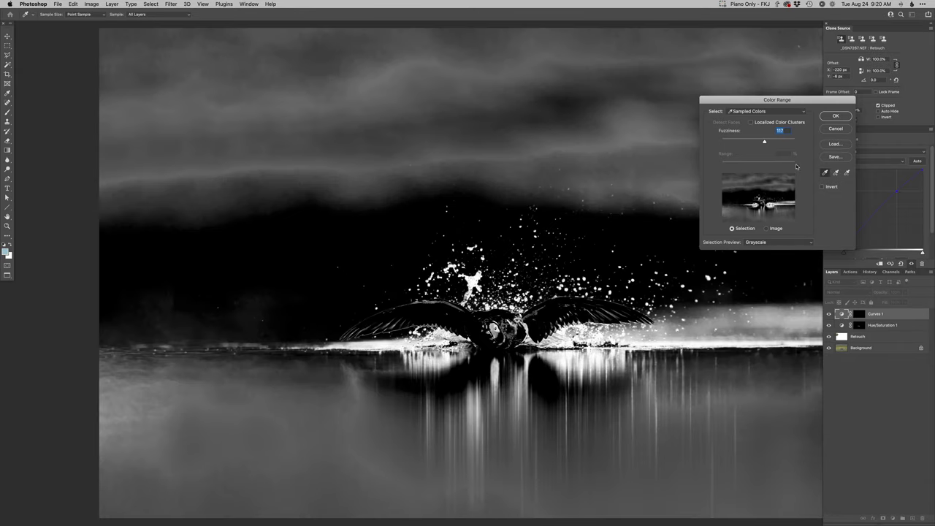
left_click(747, 142)
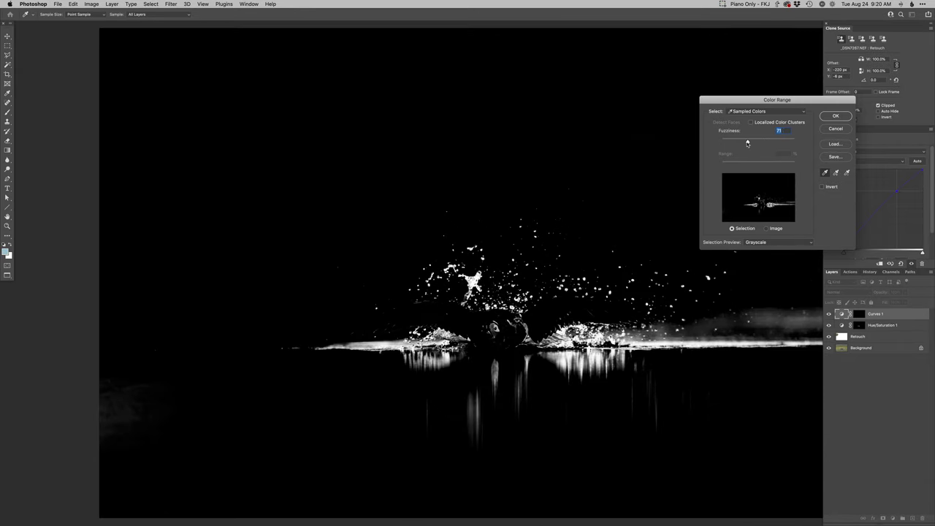
key("Return")
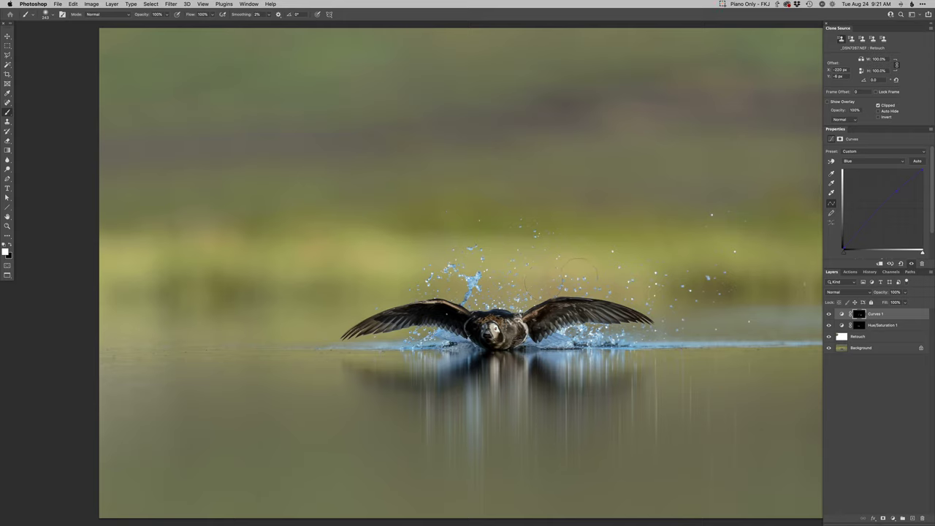
left_click_drag(581, 301, 486, 301)
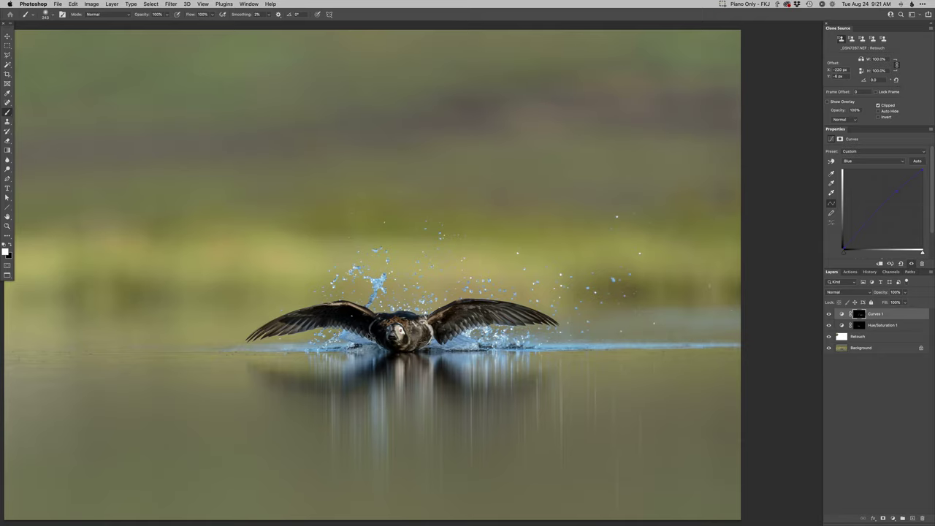
key("super+0")
key("super+minus")
key("super+u")
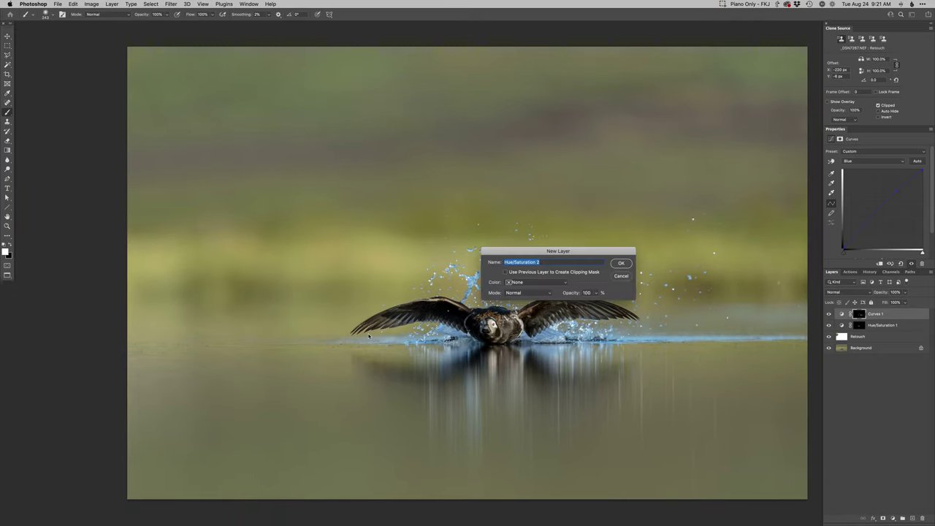
key("Return")
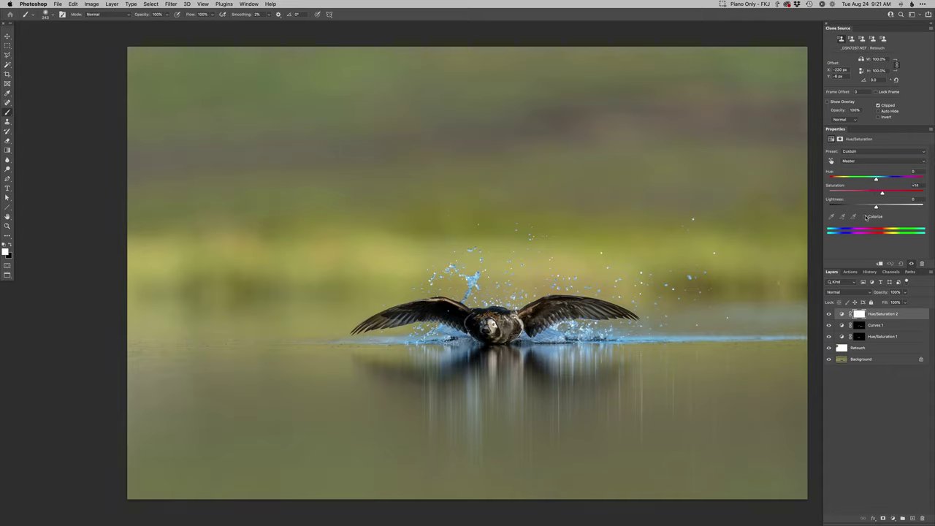
key("BackSpace")
key("BackSpace")
- Add another Curves adjustment layer and shape its RGB curve into an S with darker shadows and lifted highlights
key("super+m")
key("Return")
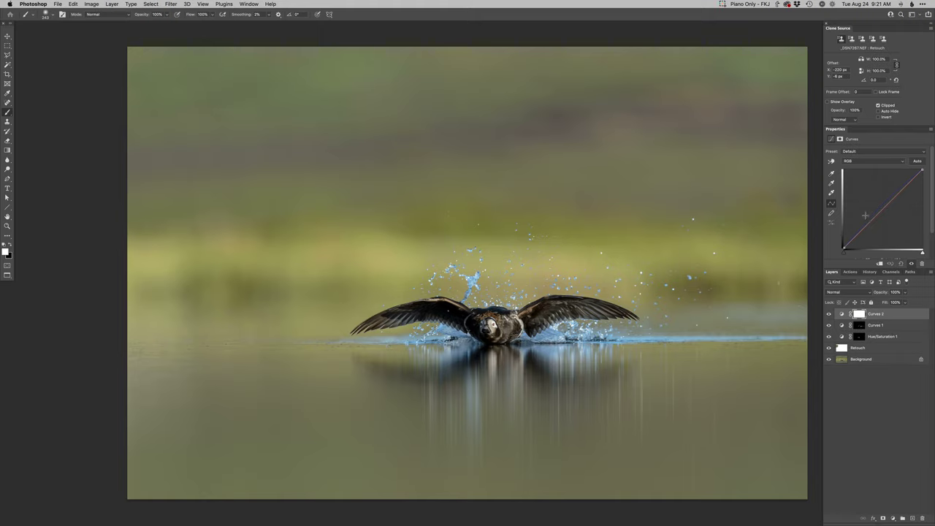
left_click_drag(863, 228, 863, 231)
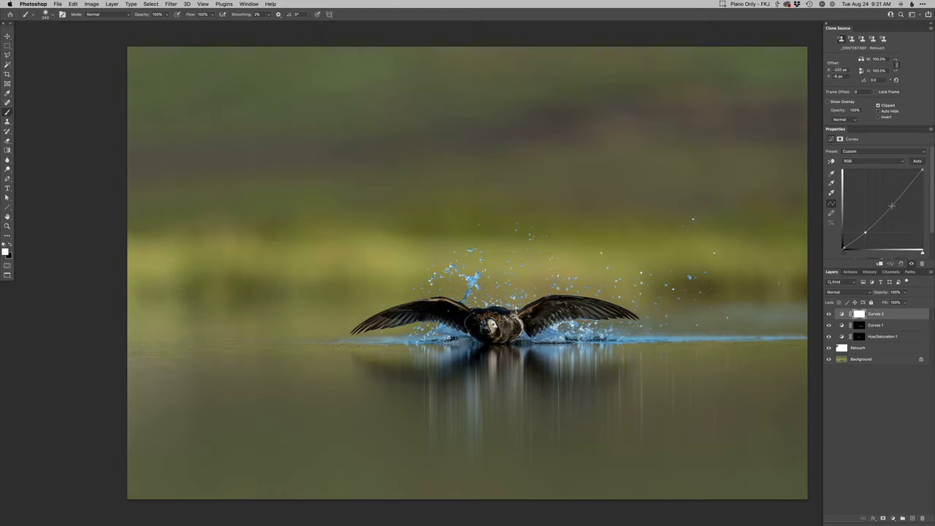
left_click(905, 188)
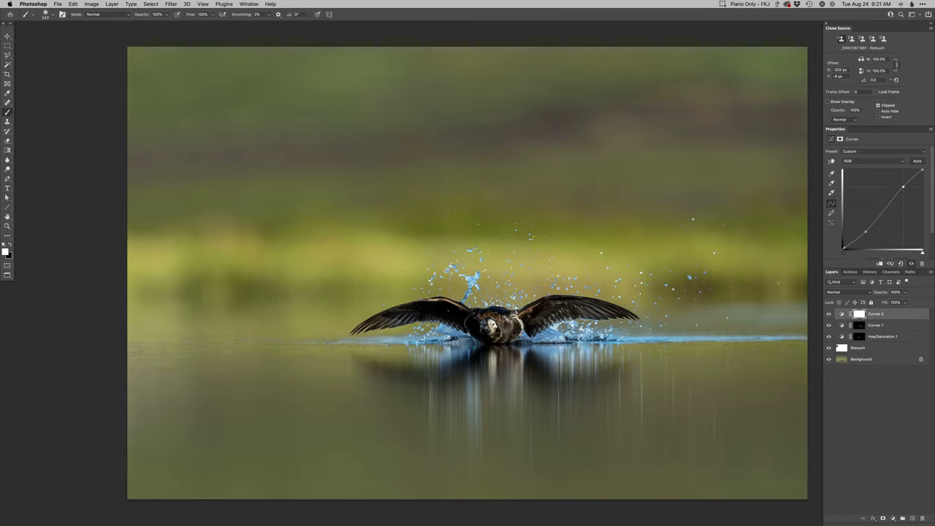
- Paint the bird out of the contrast curve's mask in black with a soft brush, and compare the layer on and off
scroll(509, 333, "up", 1)
mouse_move(509, 332)
left_mouse_down()
mouse_move(610, 333)
mouse_move(412, 332)
mouse_move(467, 333)
left_mouse_up()
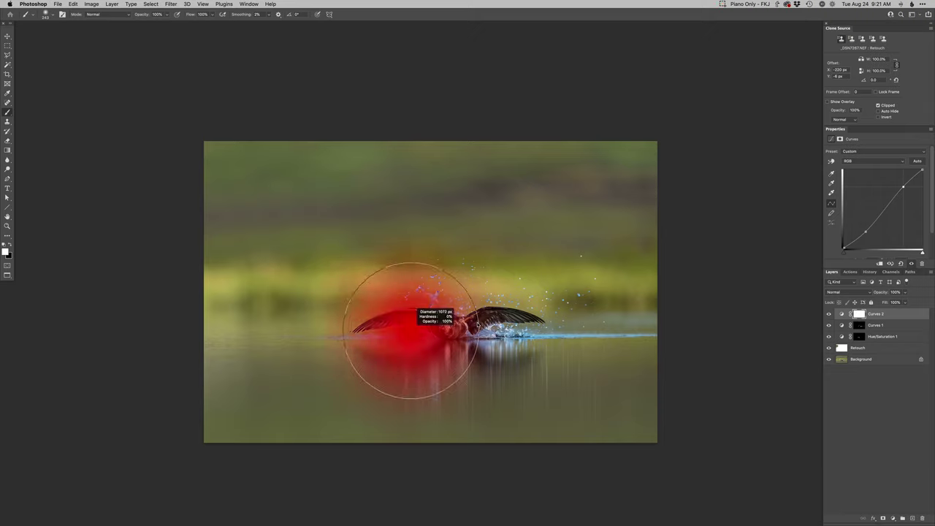
key("x")
left_click_drag(390, 337, 367, 336)
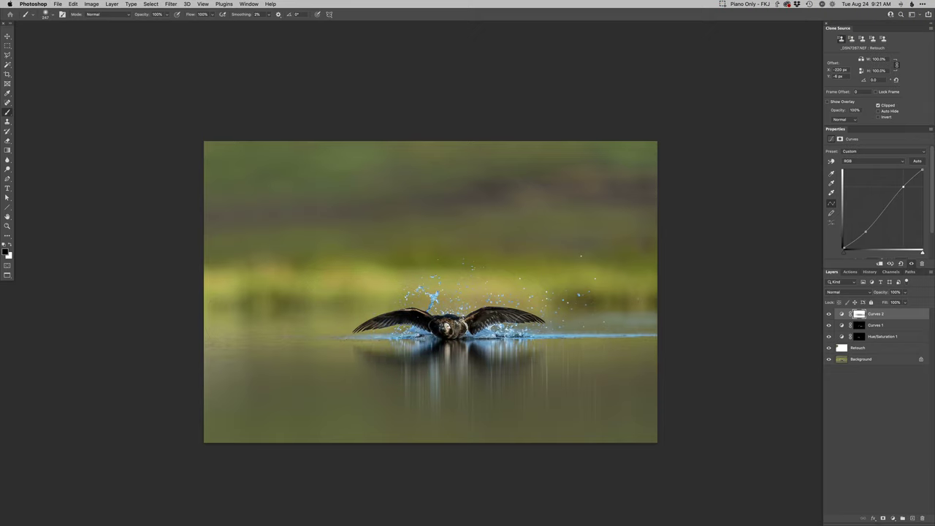
scroll(441, 330, "up", 1)
scroll(447, 327, "up", 1)
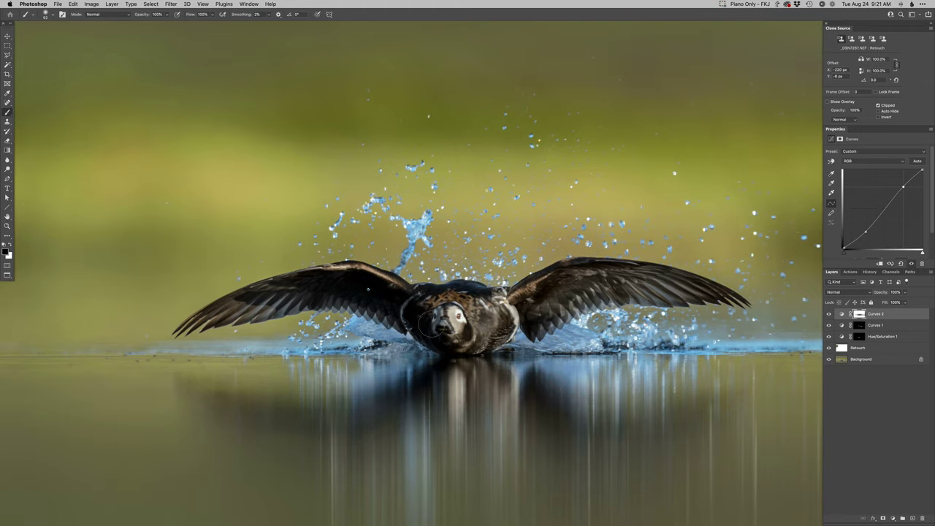
scroll(529, 329, "down", 2)
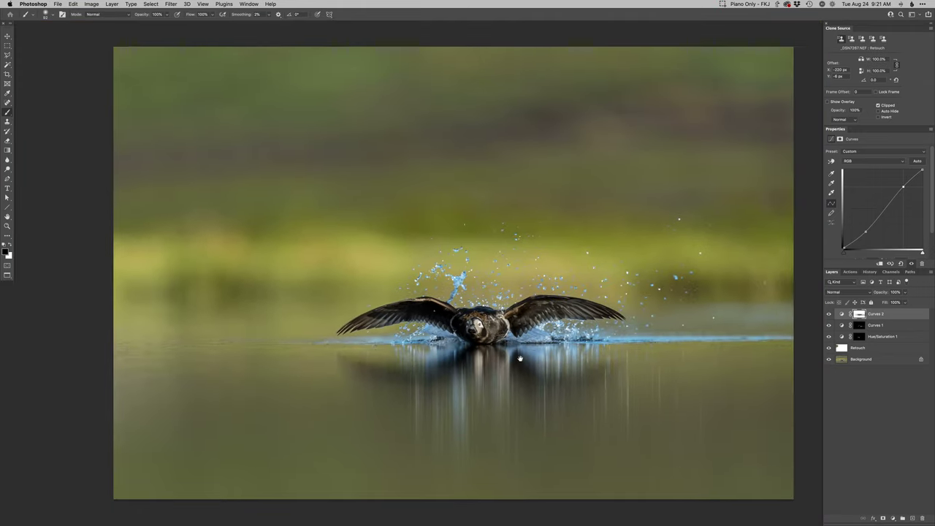
left_click(829, 314)
left_click(829, 314)
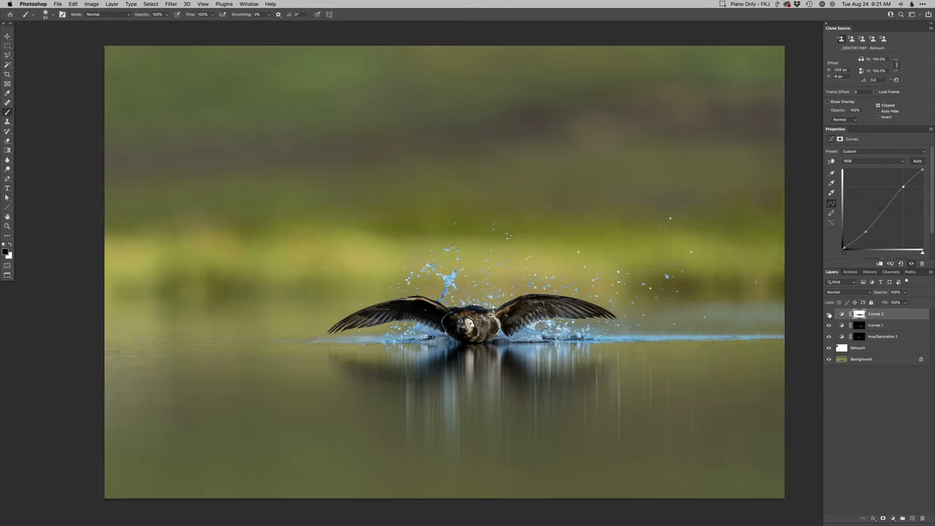
left_click(828, 314)
left_click(828, 315)
- Add a third Curves layer that lifts the RGB highlights with an anchor point in the shadows, and invert its mask
left_click(462, 337, "super")
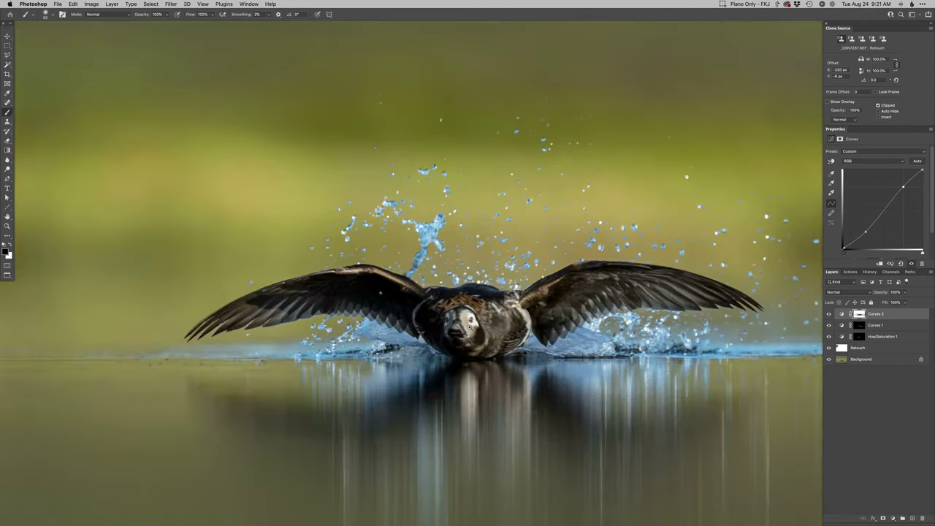
left_click(466, 324, "super")
key("super+m")
key("Return")
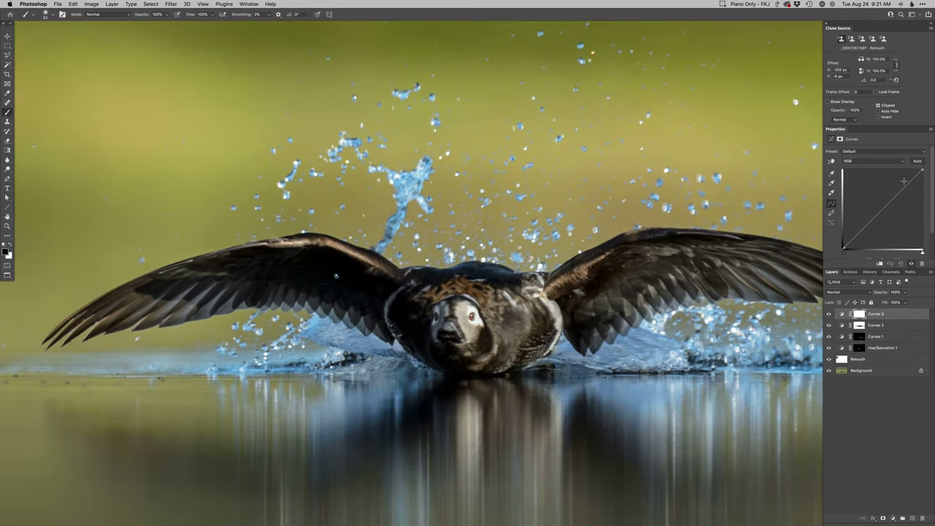
left_click_drag(902, 189, 900, 180)
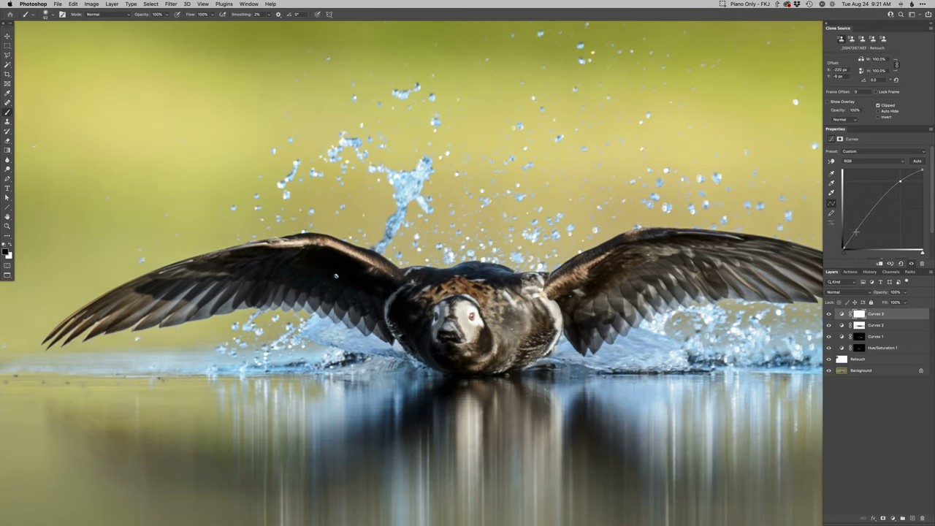
key("ctrl+minus")
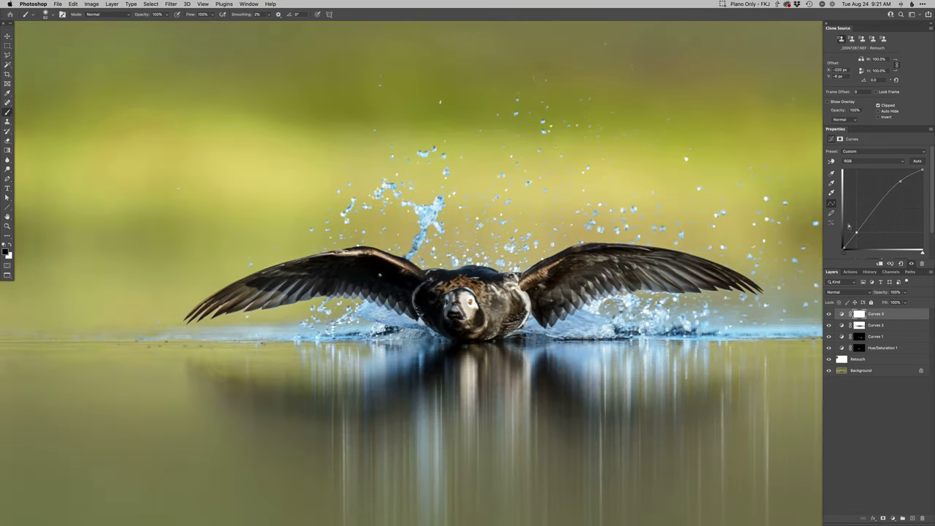
key("ctrl+i")
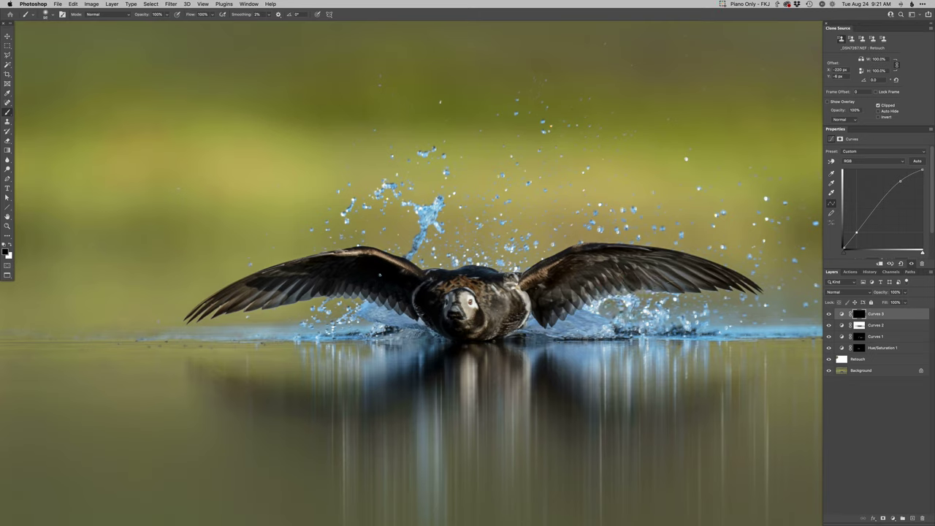
- Paint the Curves 3 mask white over the bird, its wings and the splash, limiting the splash with the Curves 1 mask selection
key("x")
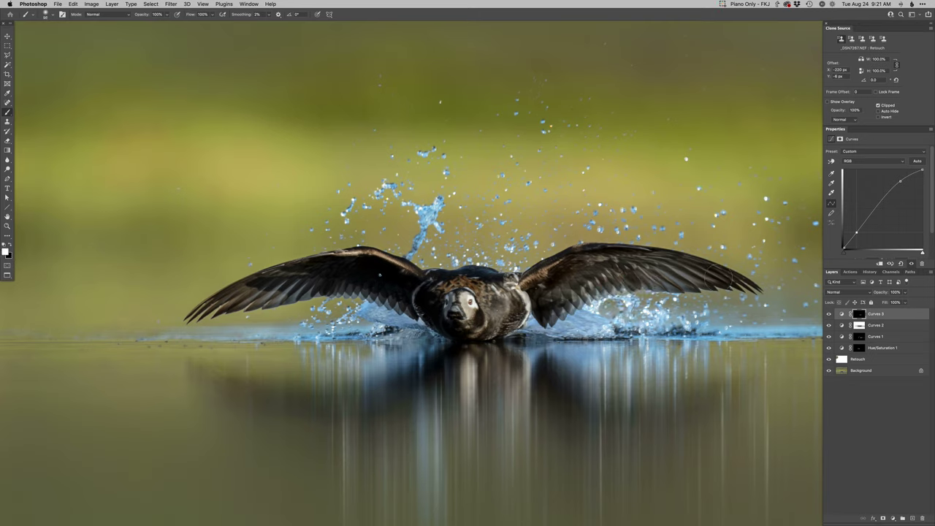
mouse_move(539, 286)
left_mouse_down()
mouse_move(564, 273)
mouse_move(420, 318)
mouse_move(462, 320)
left_mouse_up()
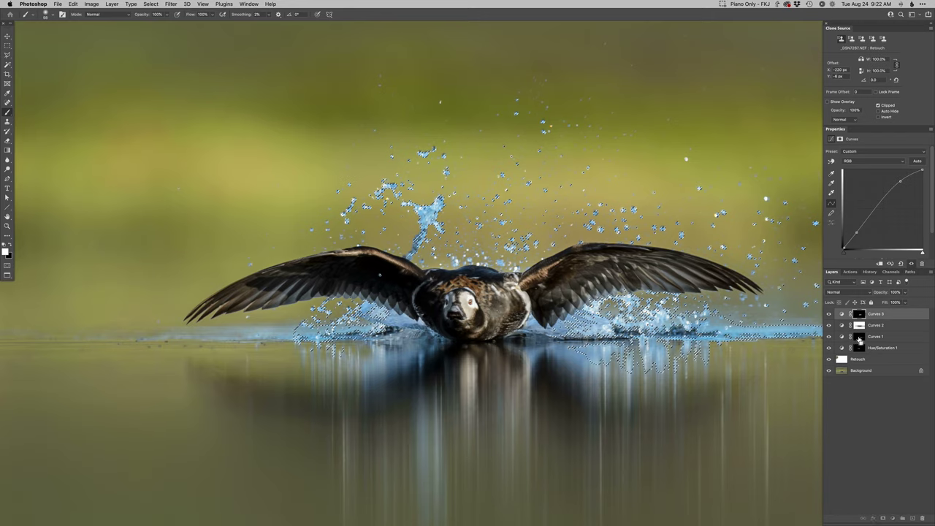
left_click(860, 314)
left_click_drag(427, 235, 463, 235)
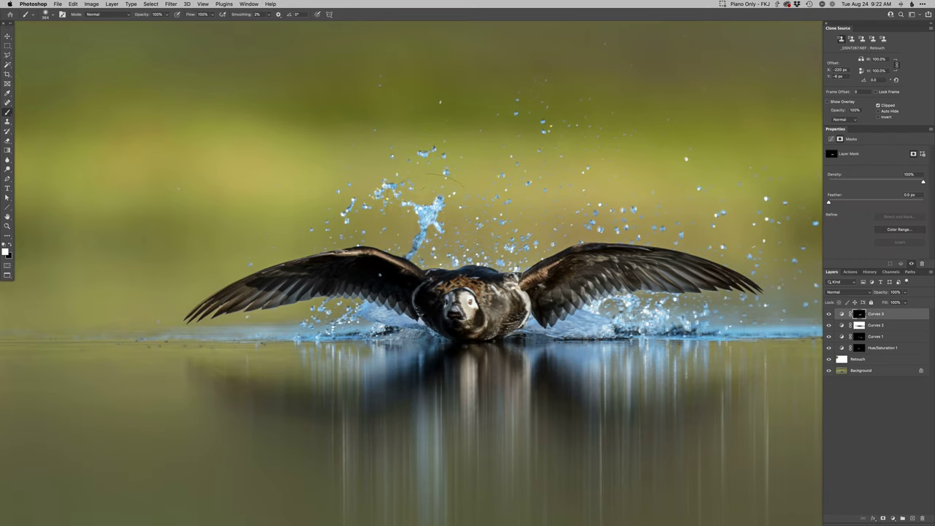
key("super+d")
left_click_drag(413, 309, 300, 286)
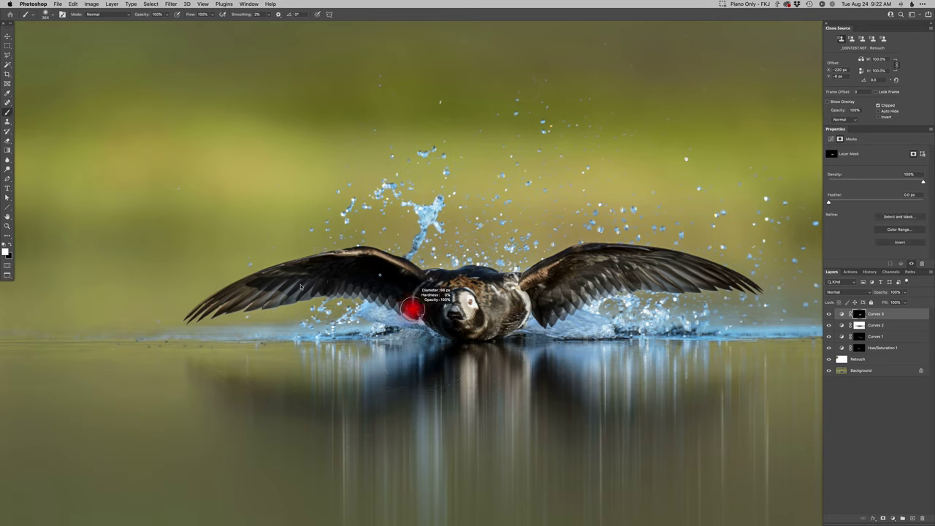
mouse_move(229, 304)
left_mouse_down()
mouse_move(306, 286)
mouse_move(420, 303)
left_mouse_up()
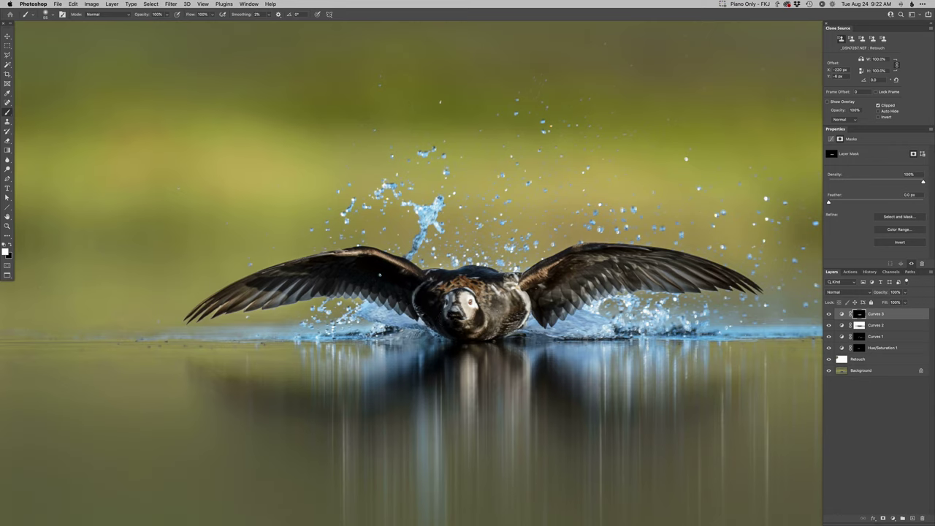
- Add a fourth Curves layer adjusting the Blue and Red channels, invert its mask, and paint the warmer colour onto the bird's eye
scroll(460, 308, "up", 5)
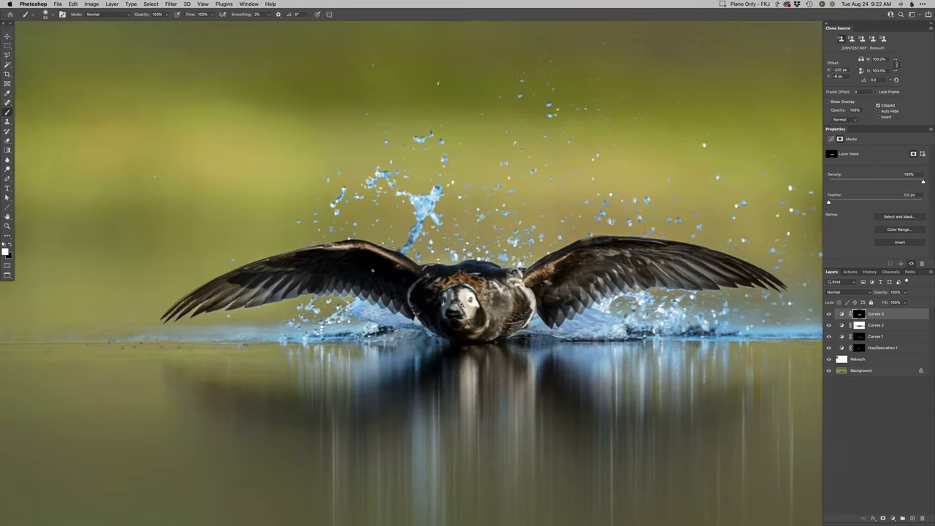
key("super+m")
key("Return")
key("alt+5")
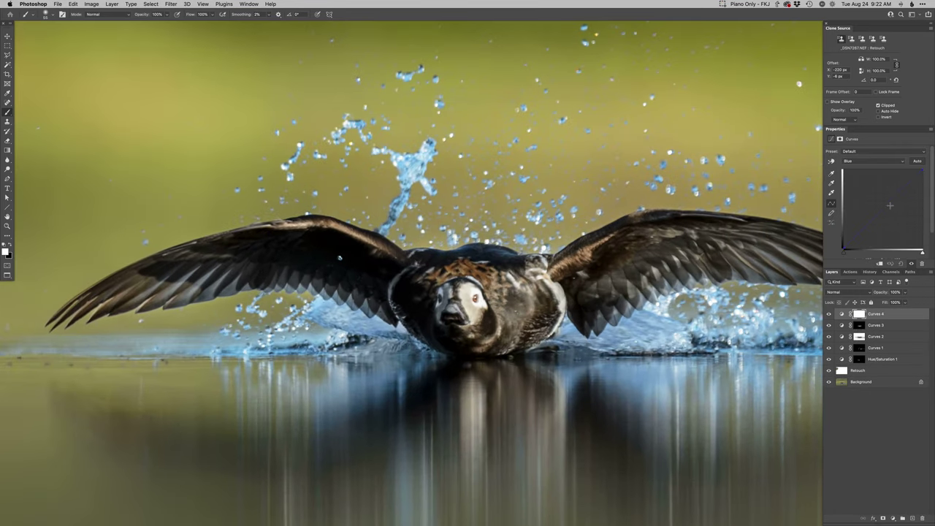
key("alt+3")
left_click_drag(882, 209, 884, 207)
key("super+equal")
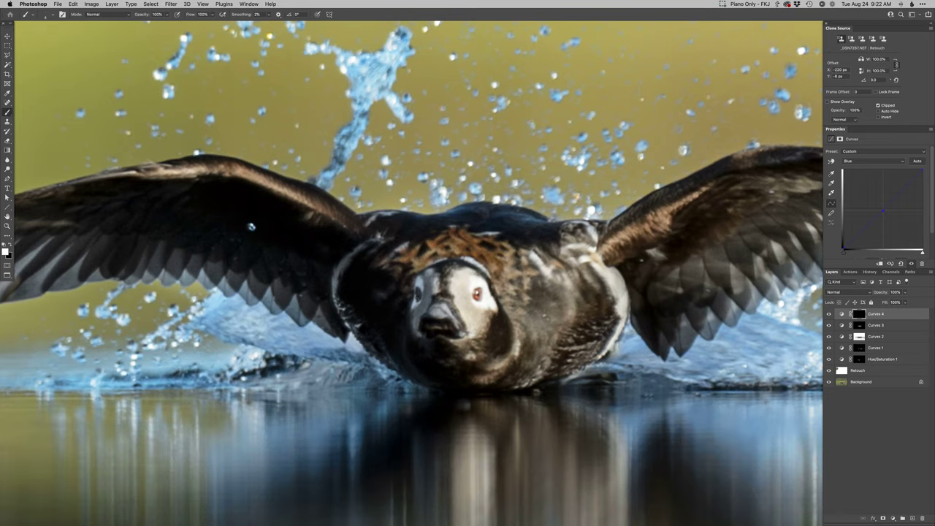
key("super+0")
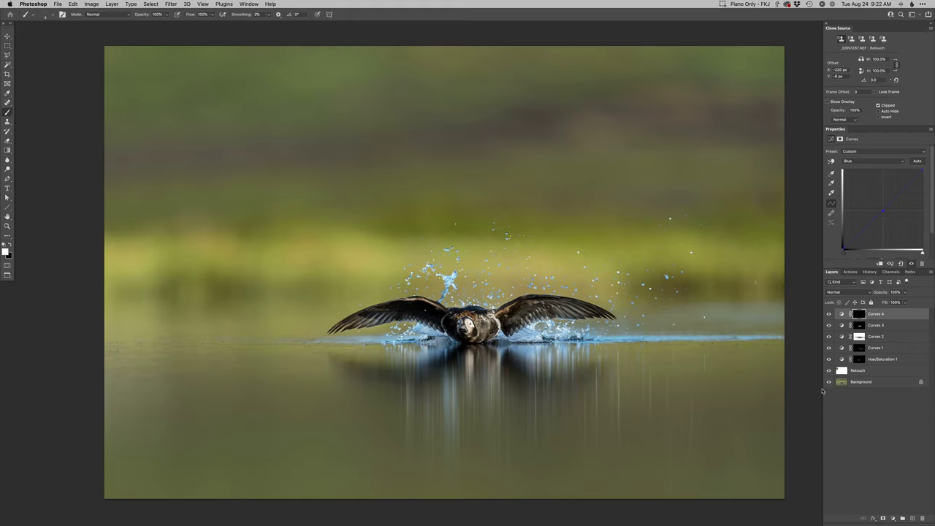
- Add a fifth Curves layer that slightly lowers the Green channel, invert its mask, and paint the correction onto the bird in white
left_click(478, 323, "super")
left_click(478, 323, "super")
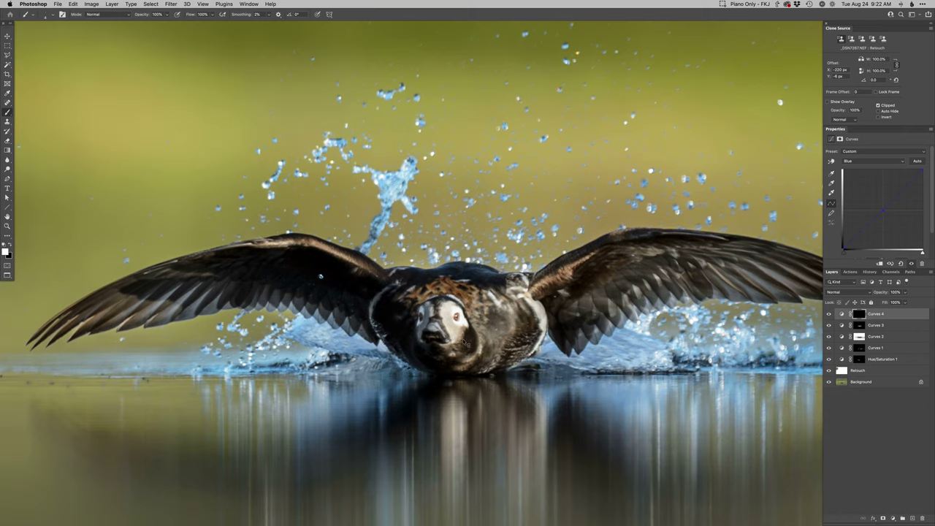
key("super+m")
key("Return")
key("alt+4")
left_click(888, 205)
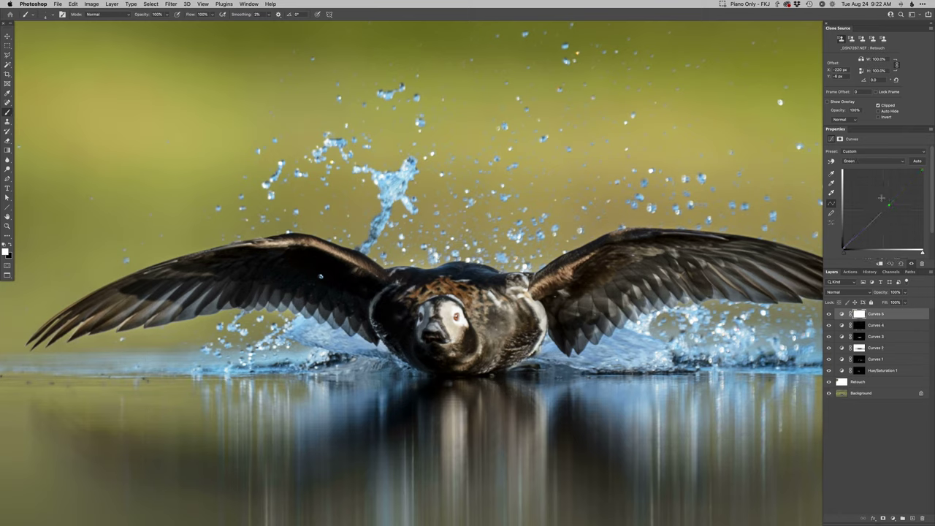
left_click_drag(488, 316, 510, 316)
- Compare the finished edit with the original Background layer on the full image
key("super+0")
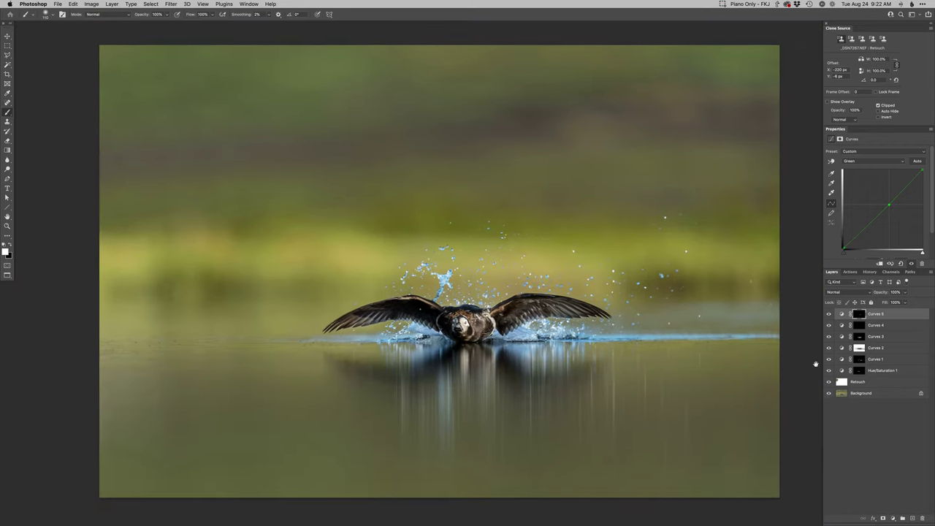
left_click(829, 393, "alt")
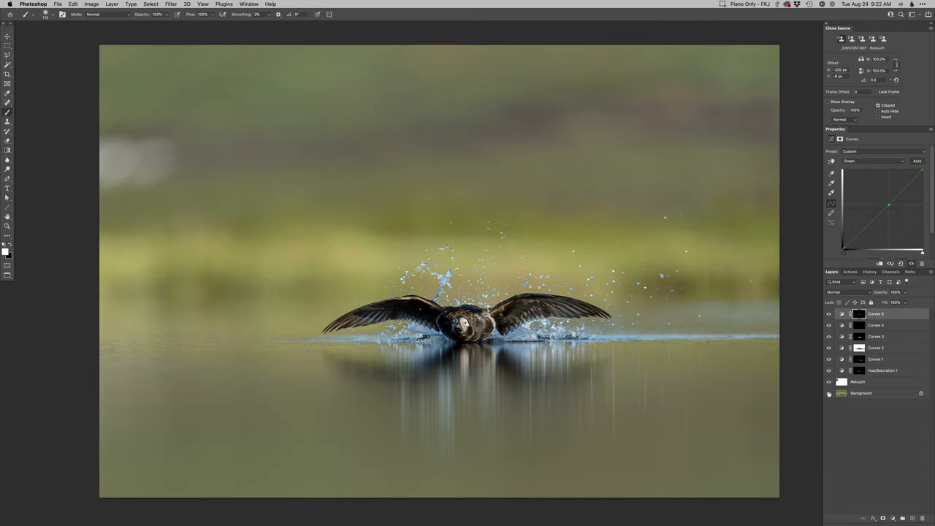
left_click(829, 393, "alt")
left_click(829, 394, "alt")
left_click(829, 394, "alt")
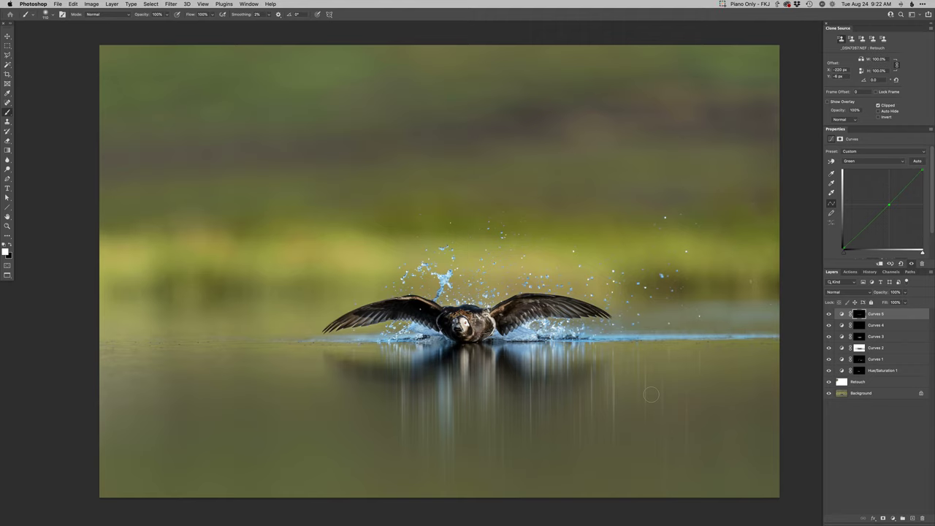
- Switch to Safari and view the Online Workshops page, returning to the All Shows page
key("super+Tab")
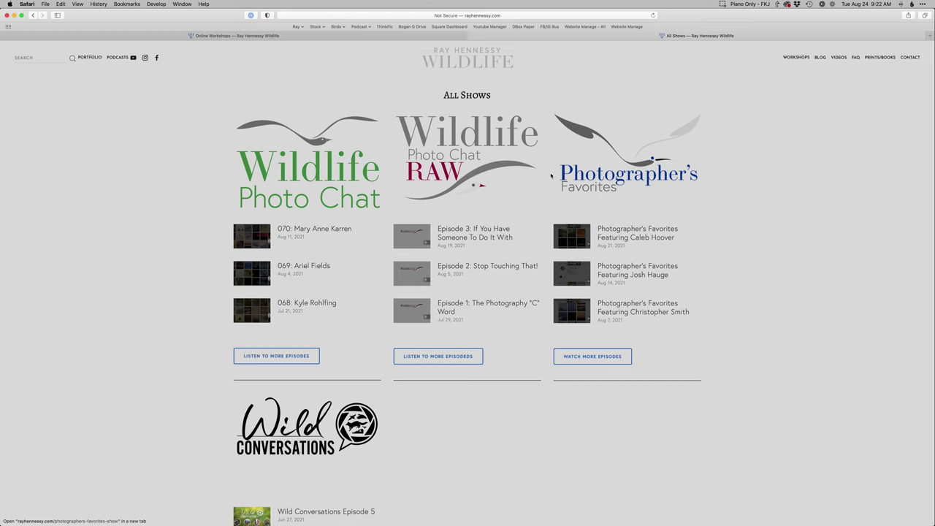
left_click(369, 37)
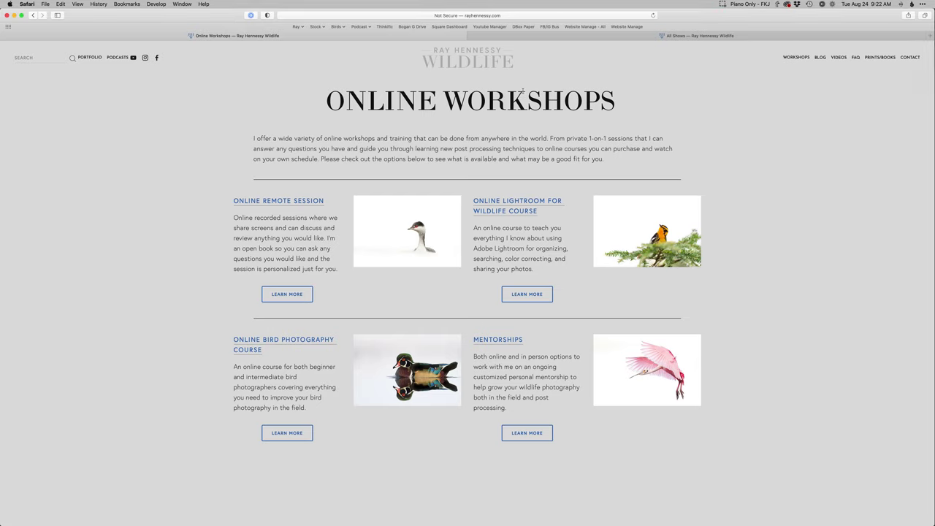
mouse_move(796, 58)
left_click(637, 37)
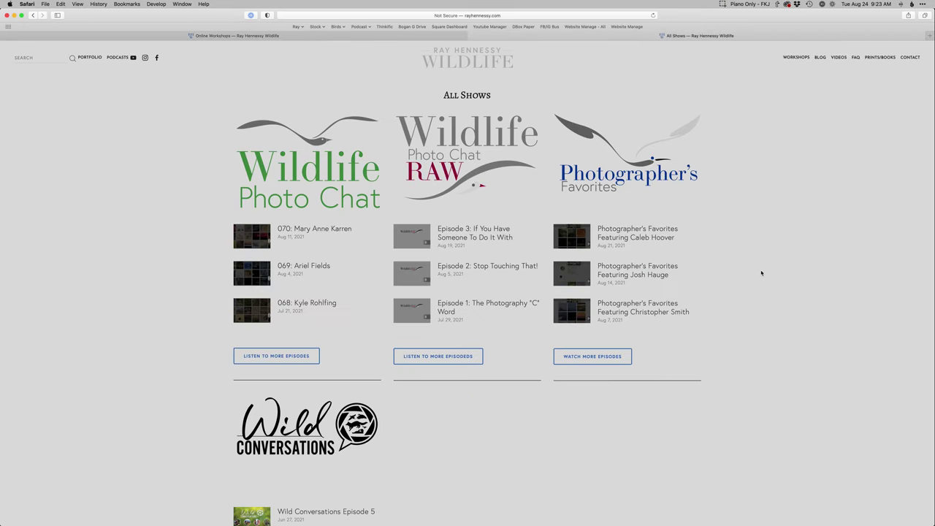
- Look through the Wild Conversations show page, including its past shows and forms, and return to the All Shows page
mouse_move(118, 59)
scroll(622, 276, "down", 2)
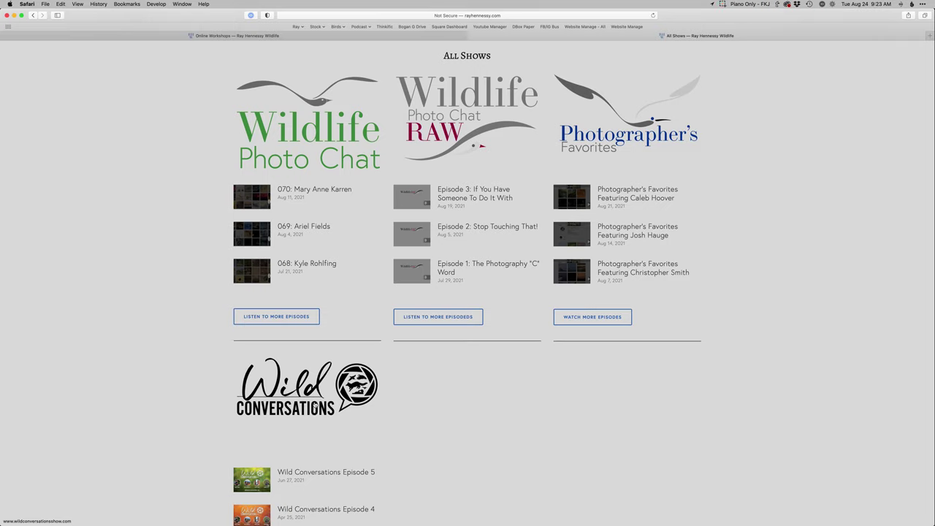
left_click(316, 405)
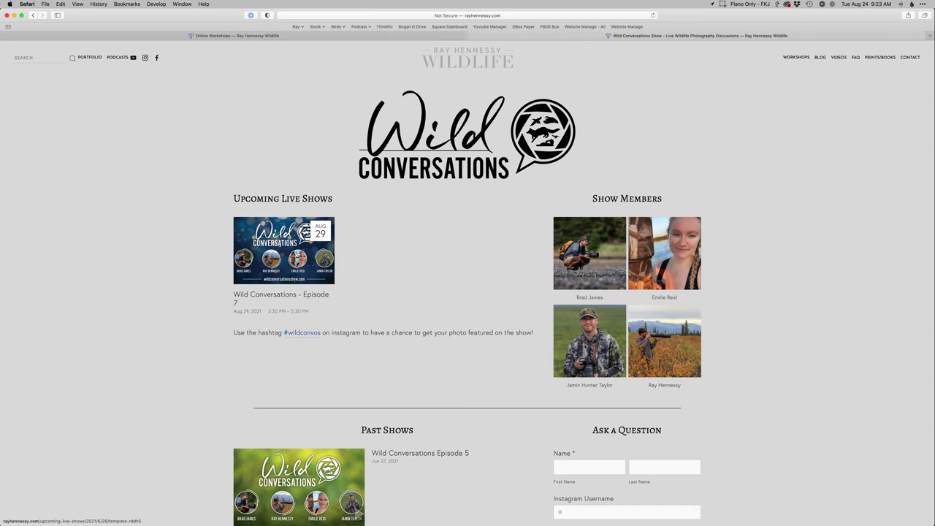
scroll(362, 293, "down", 10)
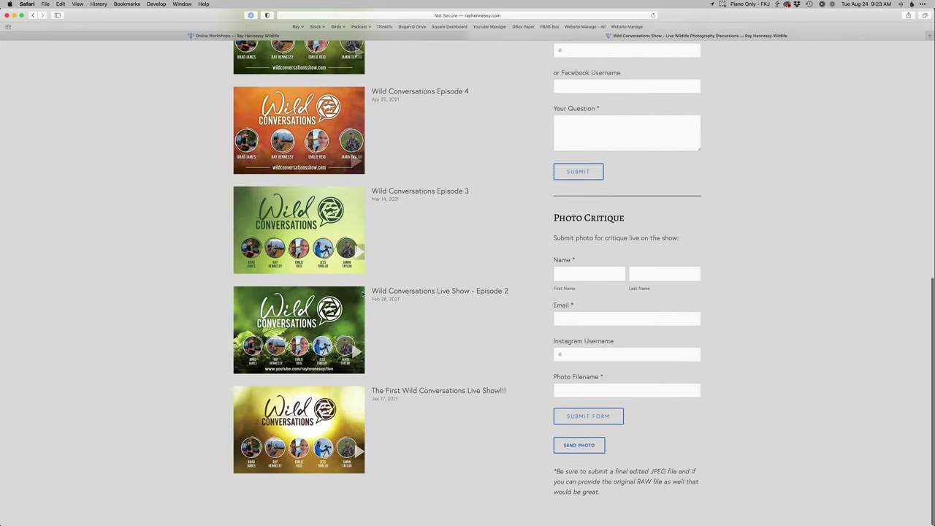
scroll(362, 293, "up", 10)
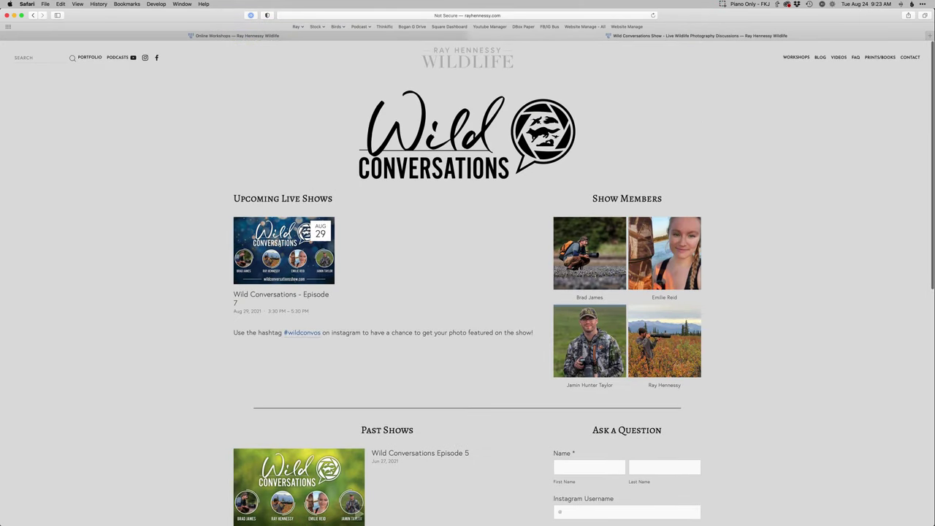
left_click(33, 16)
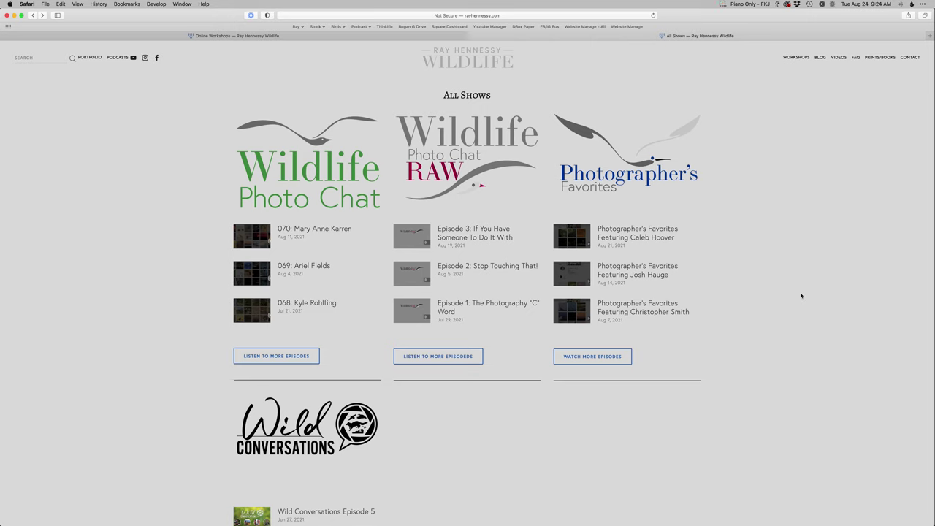
- Switch to Lightroom Classic, view the virtual copy and edited PSD together in Survey, and return to the thumbnail grid without side panels
key("ctrl+shift+Tab")
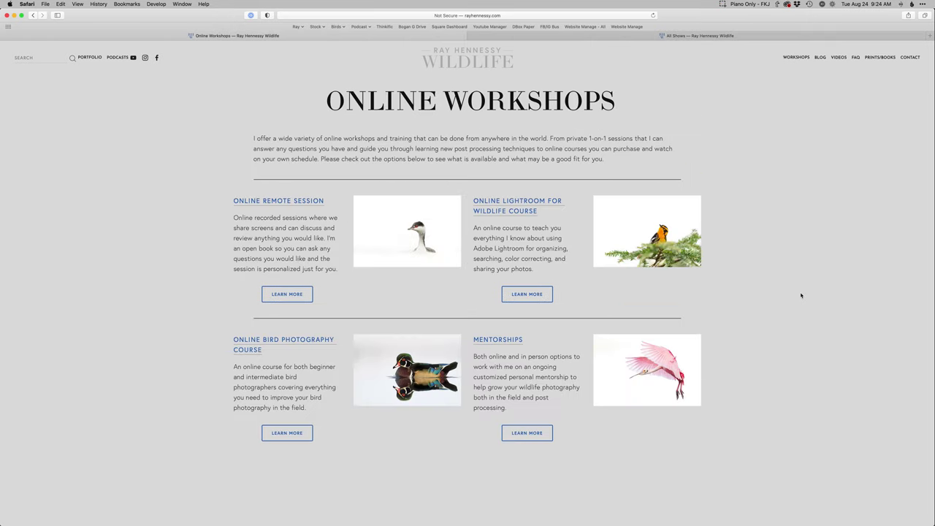
key("super+Tab")
key("super+Tab")
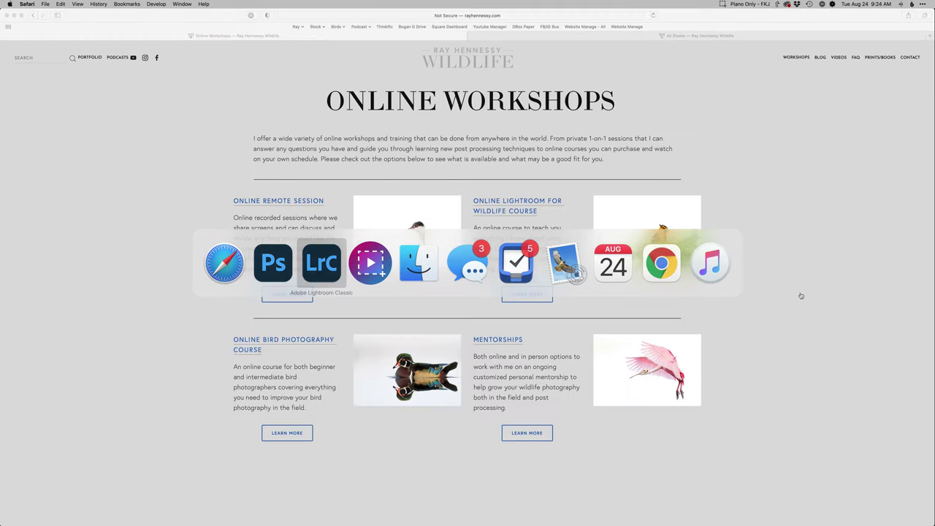
key("g")
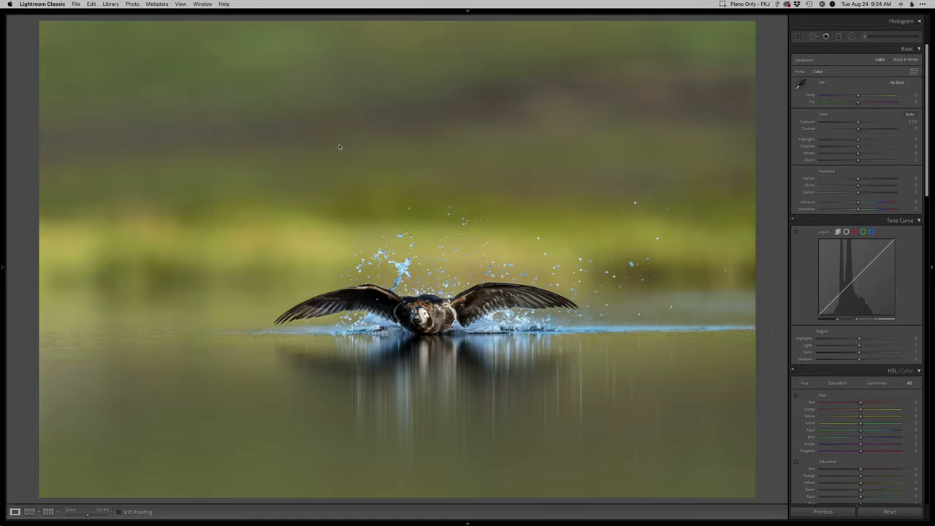
key("n")
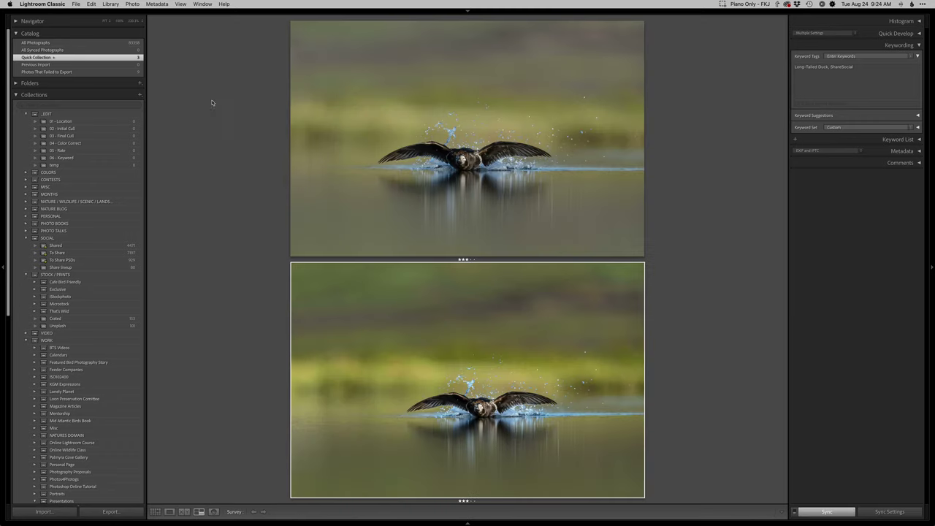
key("shift+Tab")
key("g")
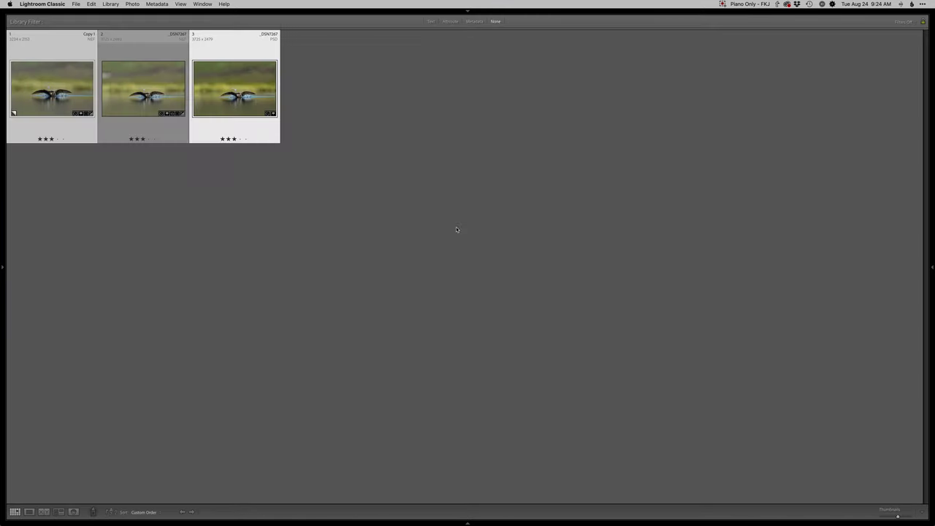
- Open the virtual copy of the bird photo in Develop and reset it to the uncropped, unedited raw image
left_click(168, 182)
left_click(38, 72)
key("d")
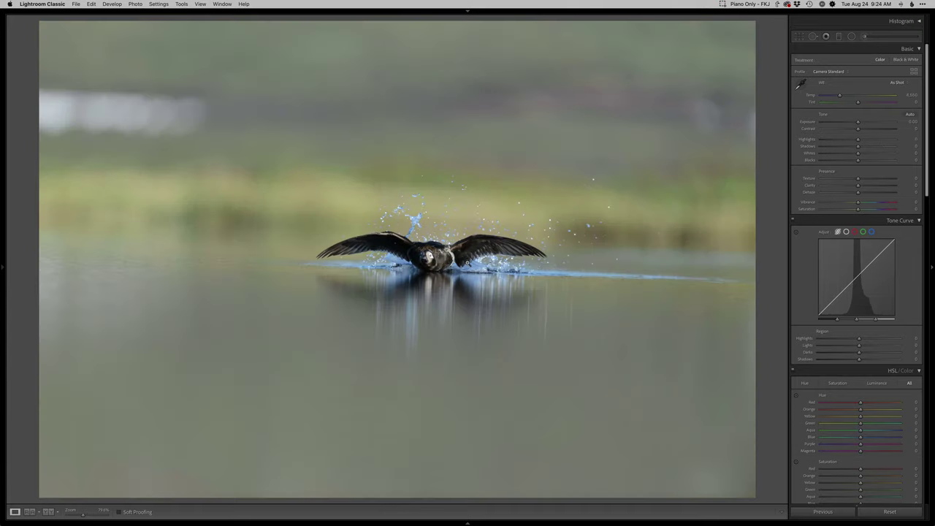
- Compare the unedited raw photo with the finished PSD side by side in Survey and one after the other in Loupe view
key("g")
key("n")
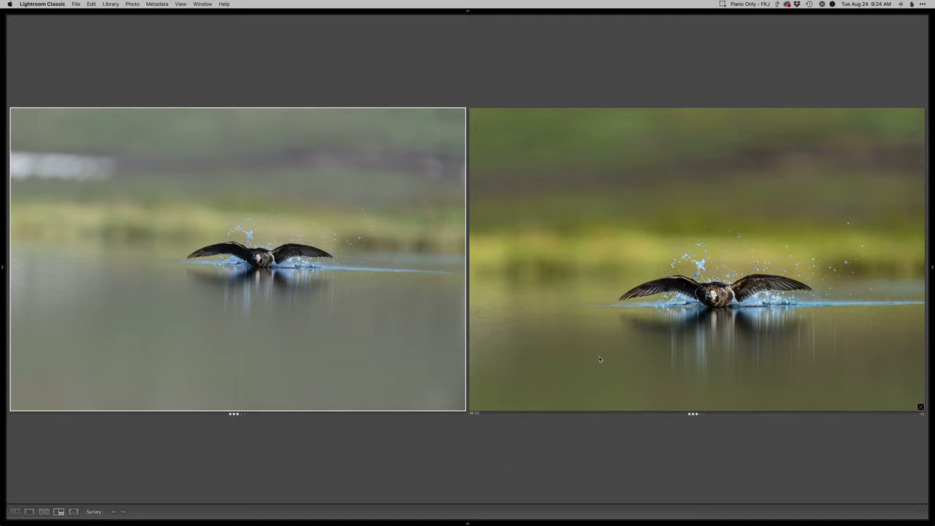
key("e")
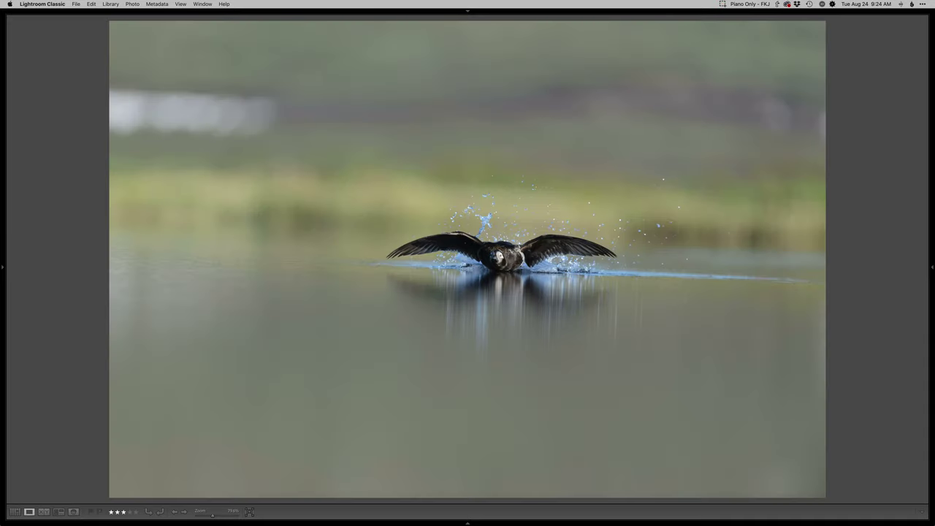
key("Right")
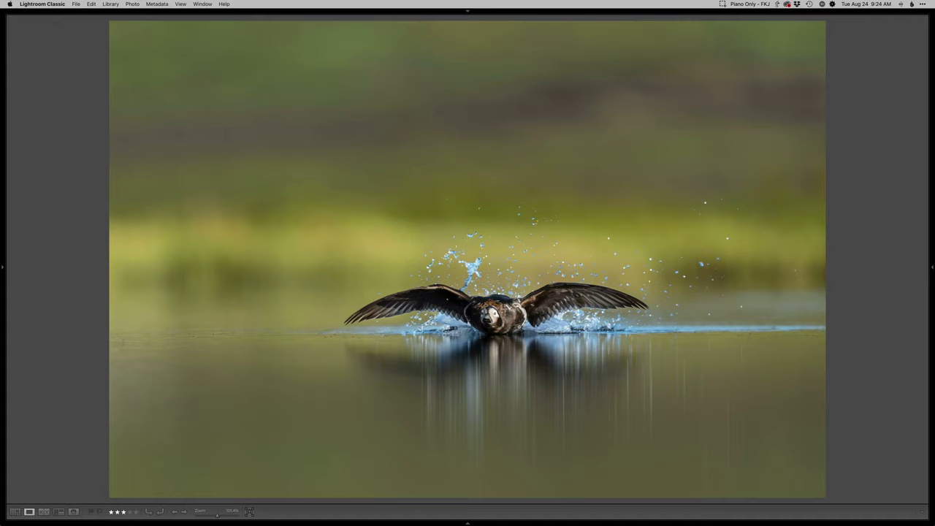